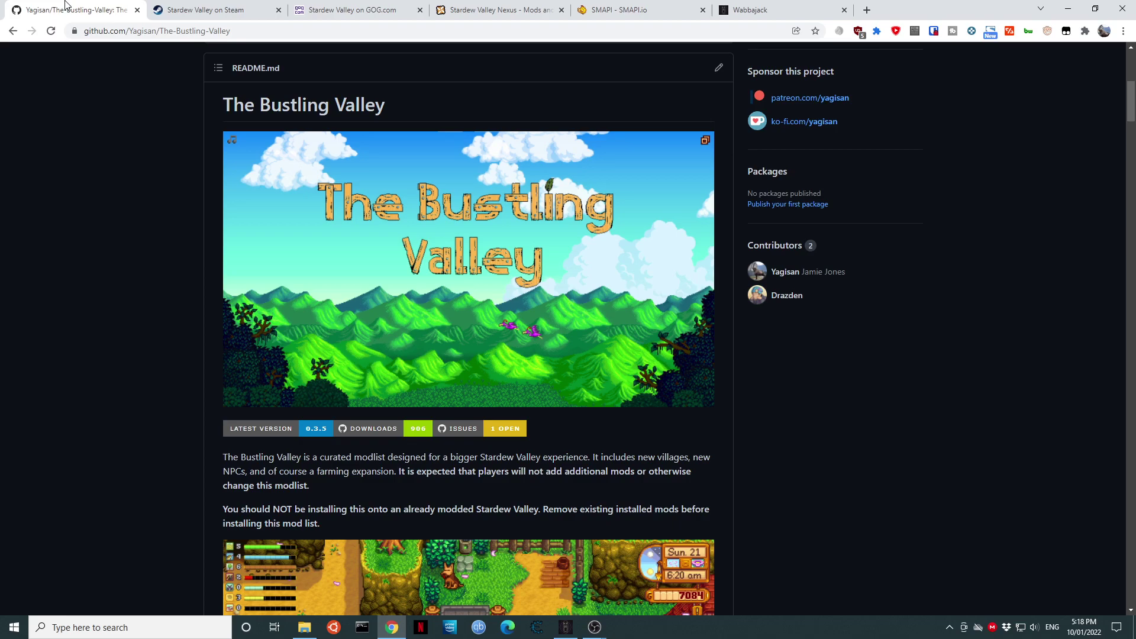
Review the Stardew Valley store pages on Steam and GOG and the game's Nexus Mods page.
left_click(214, 8)
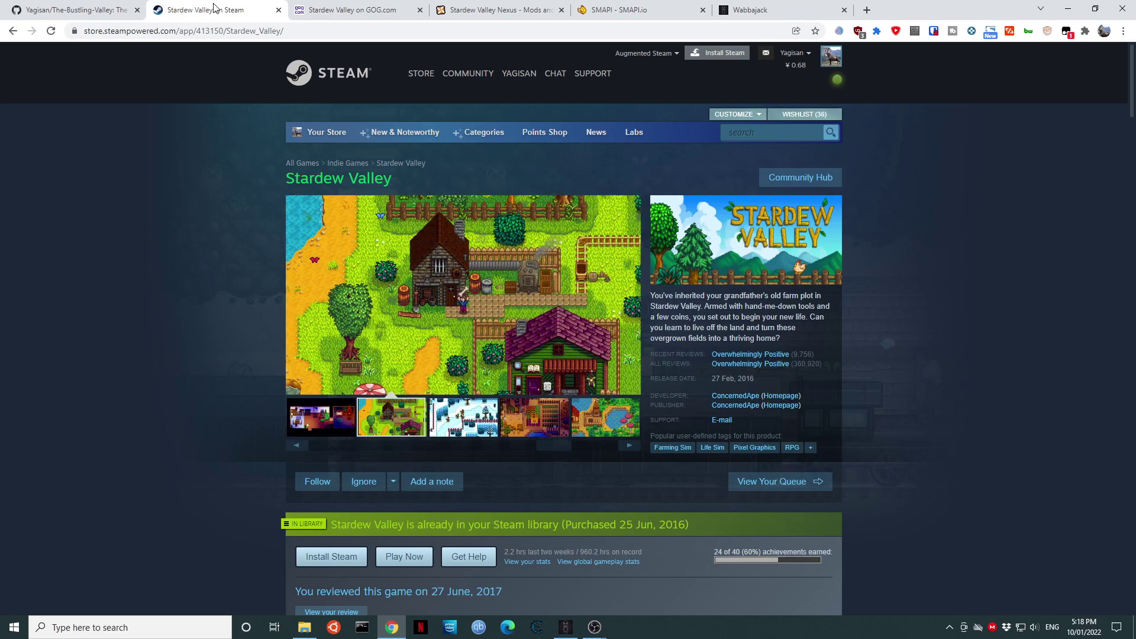
left_click(357, 8)
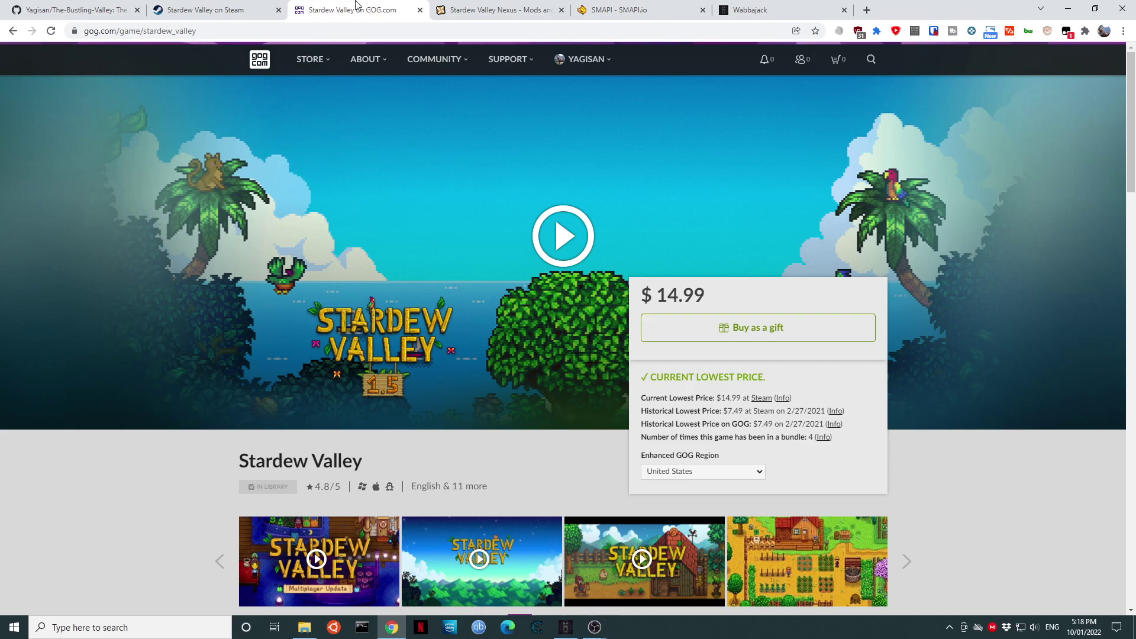
left_click(212, 7)
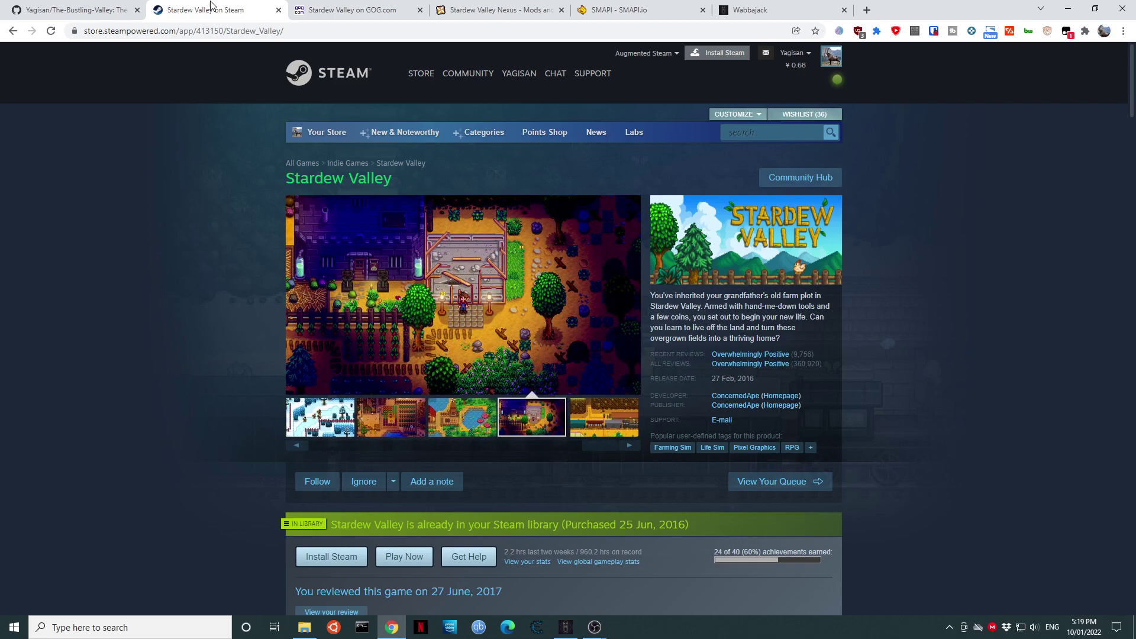
left_click(506, 7)
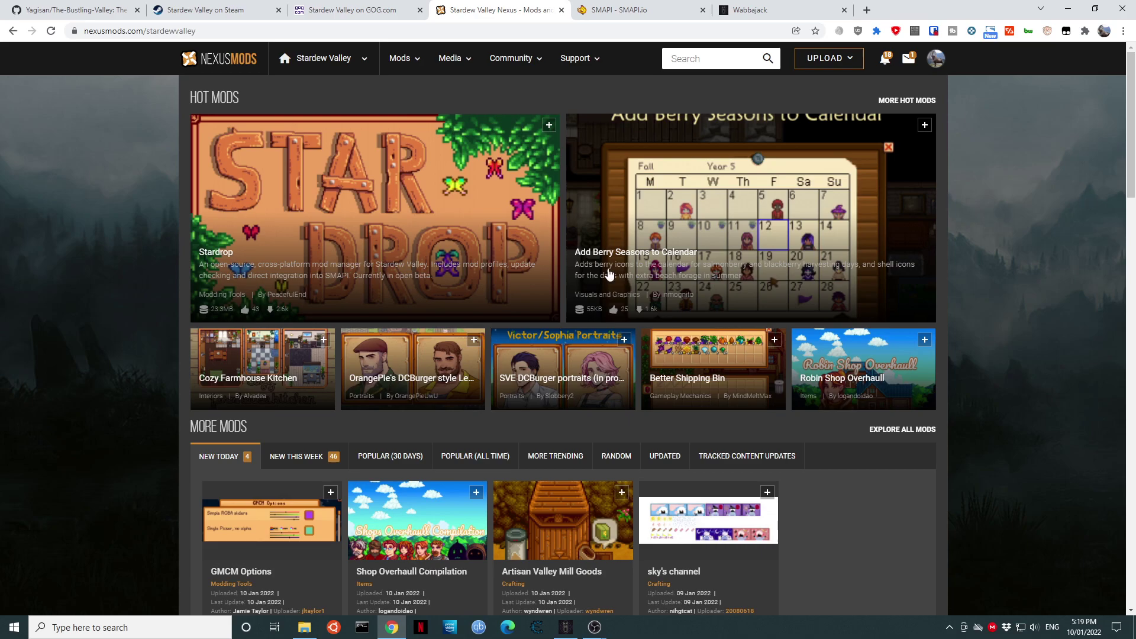
Read The Bustling Valley README on GitHub, covering the pre-installation, SMAPI, cloud save, language and Wabbajack sections.
left_click(101, 9)
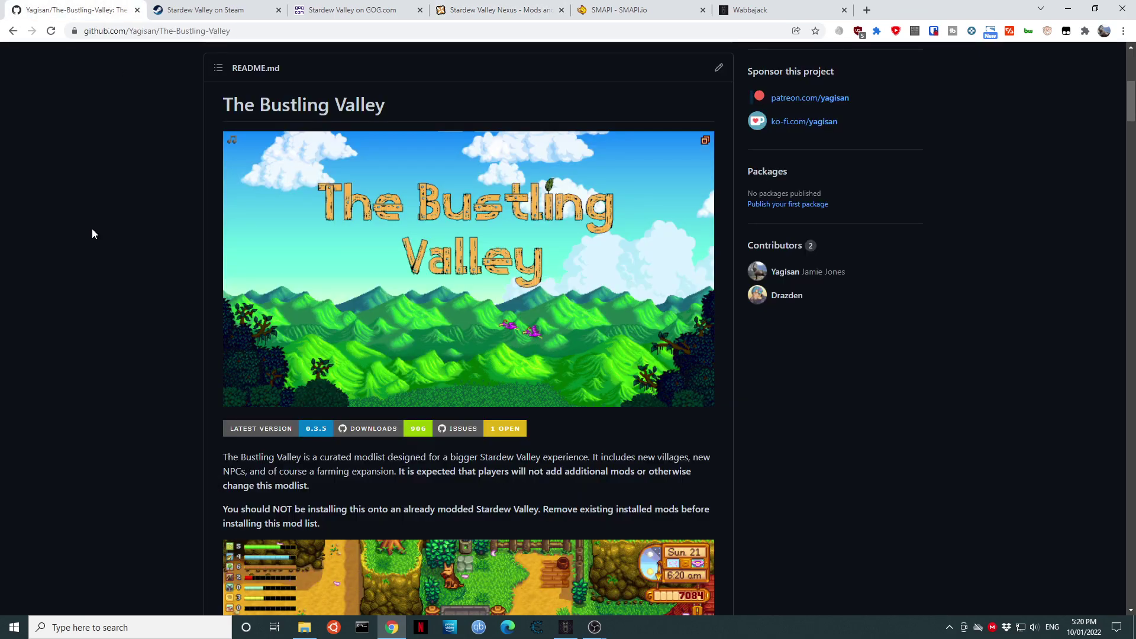
scroll(91, 231, "down", 14)
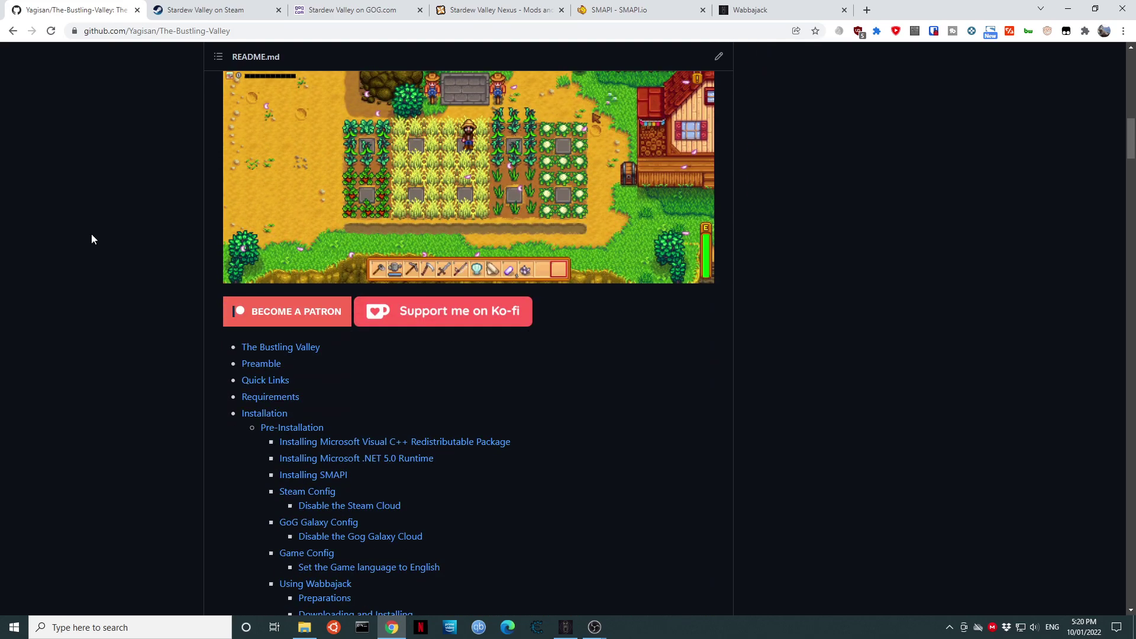
scroll(91, 245, "down", 5)
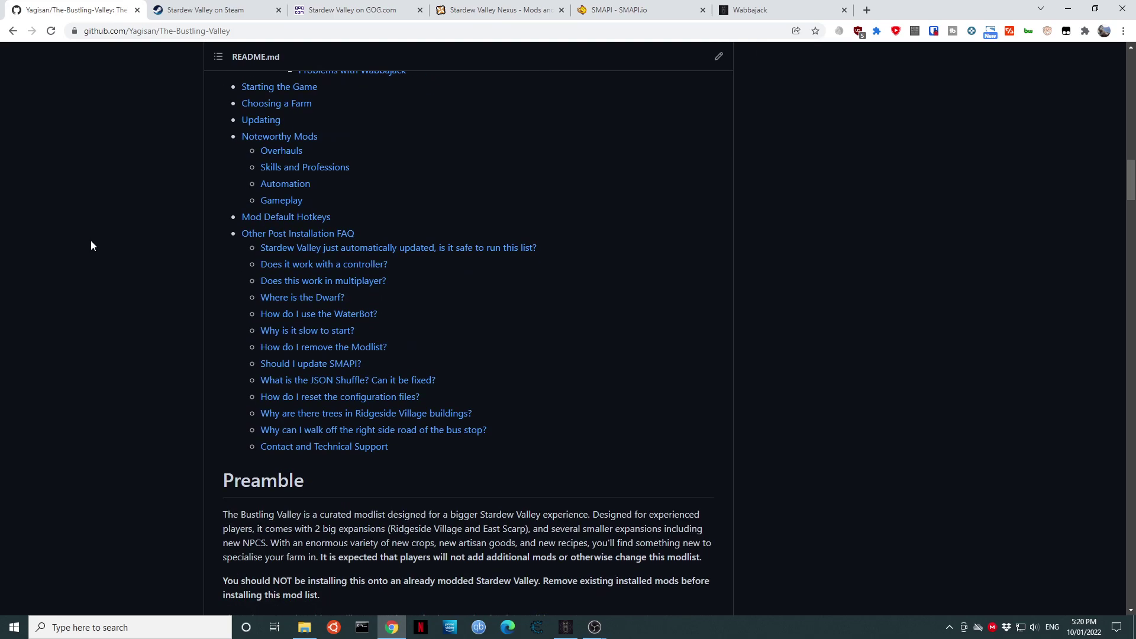
scroll(96, 254, "down", 12)
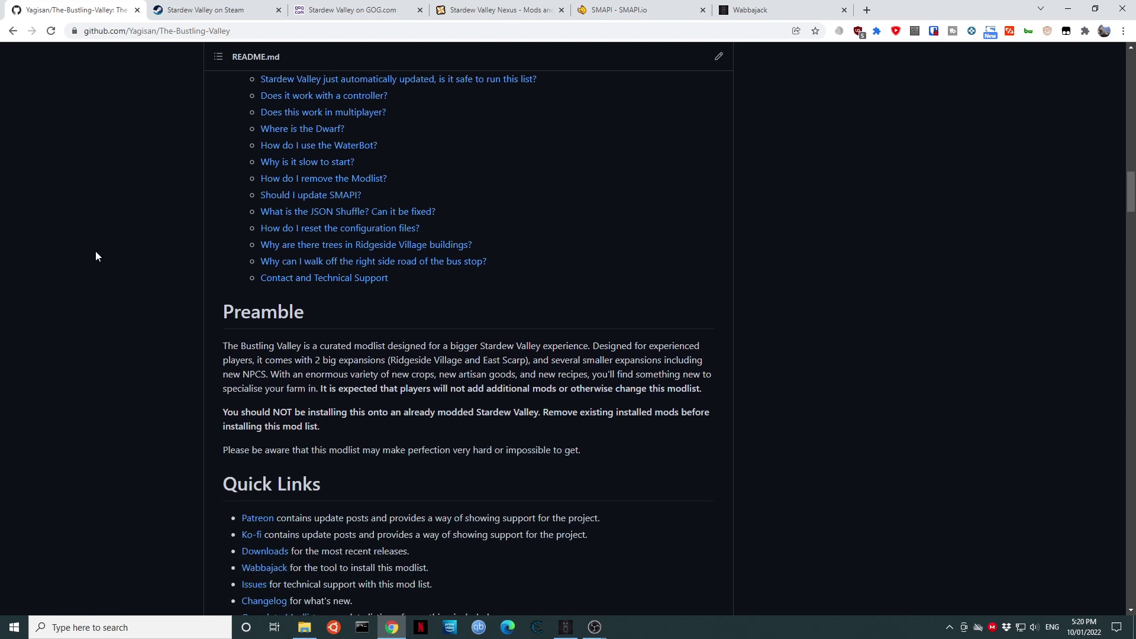
scroll(95, 256, "down", 20)
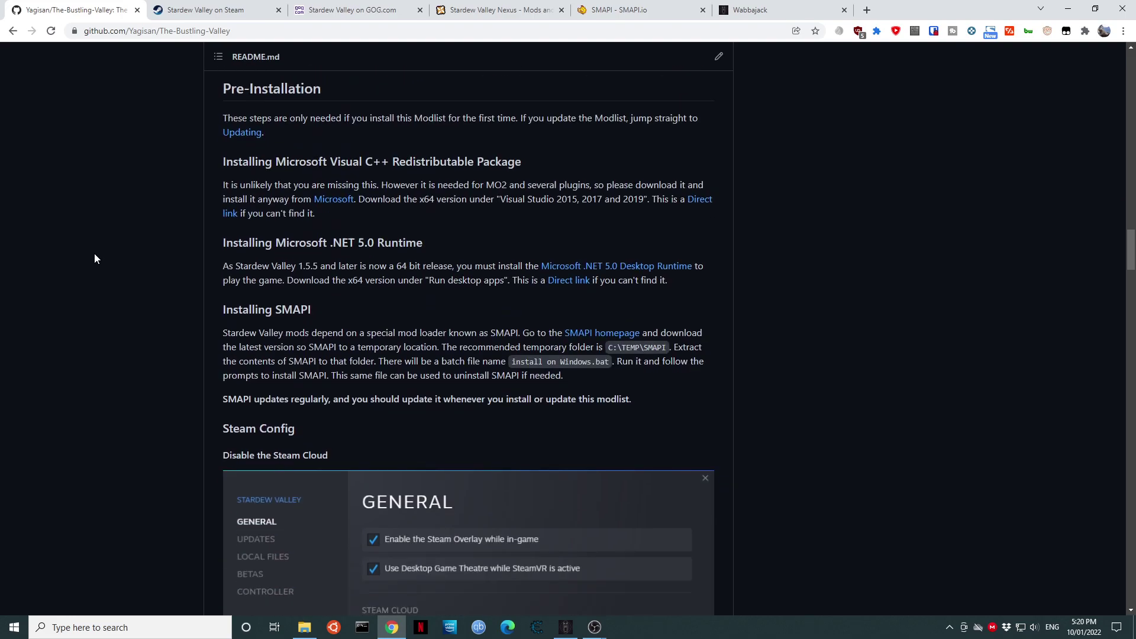
scroll(94, 255, "down", 8)
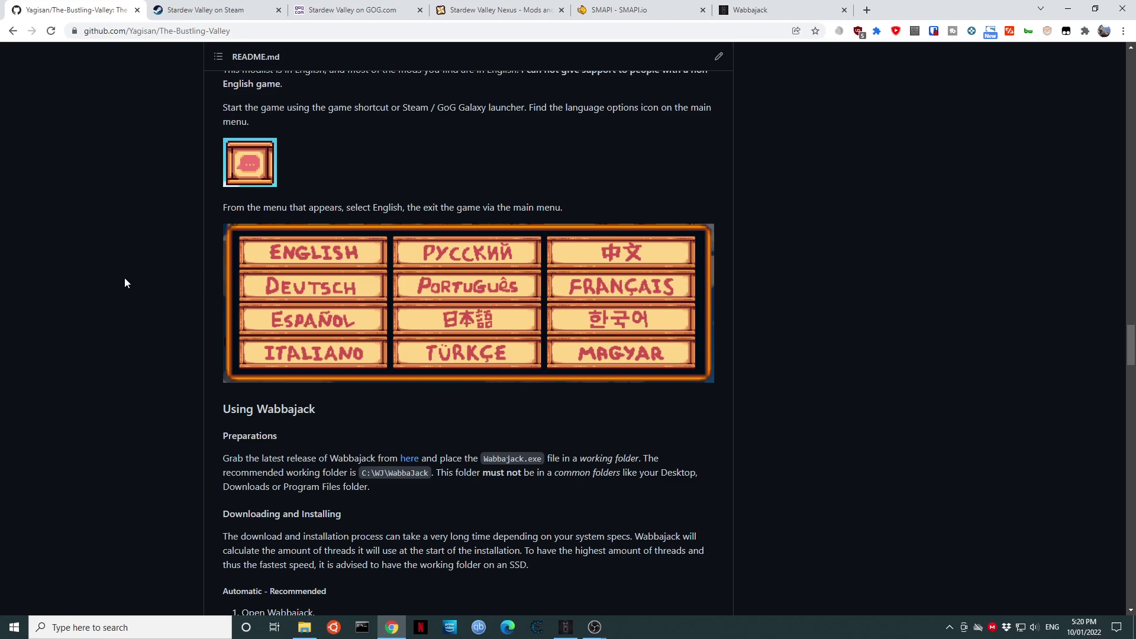
scroll(125, 302, "up", 15)
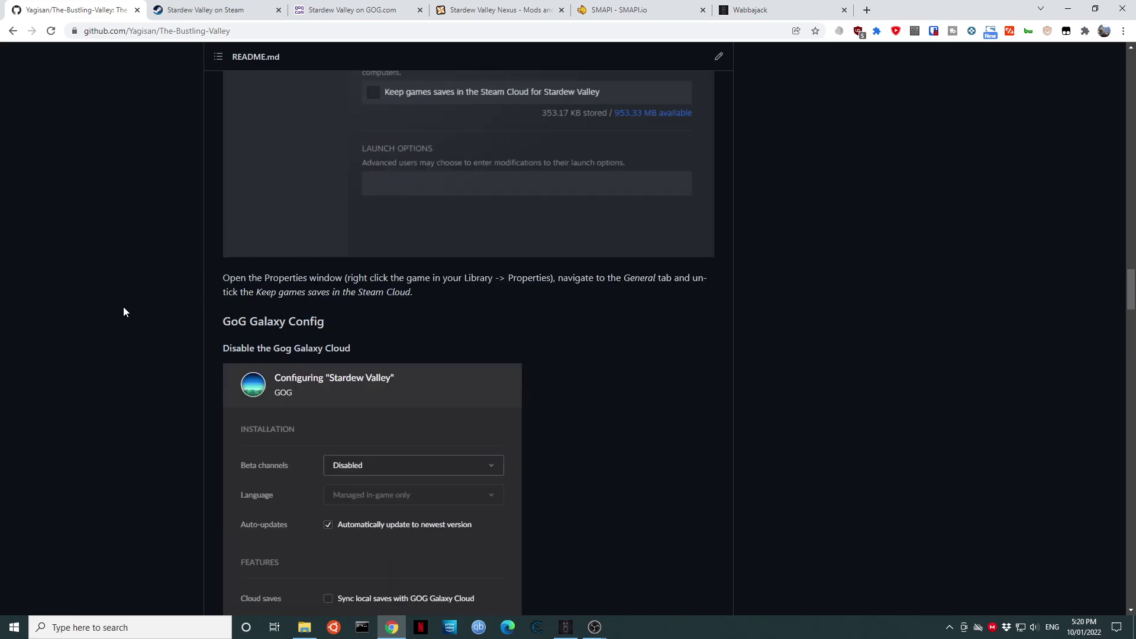
scroll(126, 313, "up", 20)
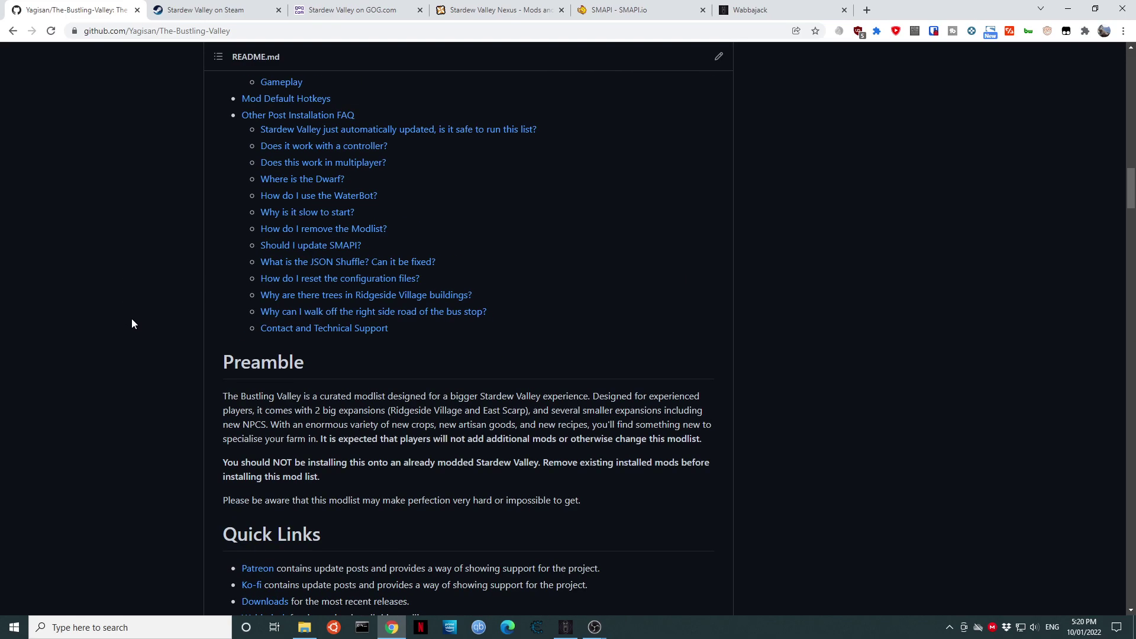
scroll(132, 334, "up", 15)
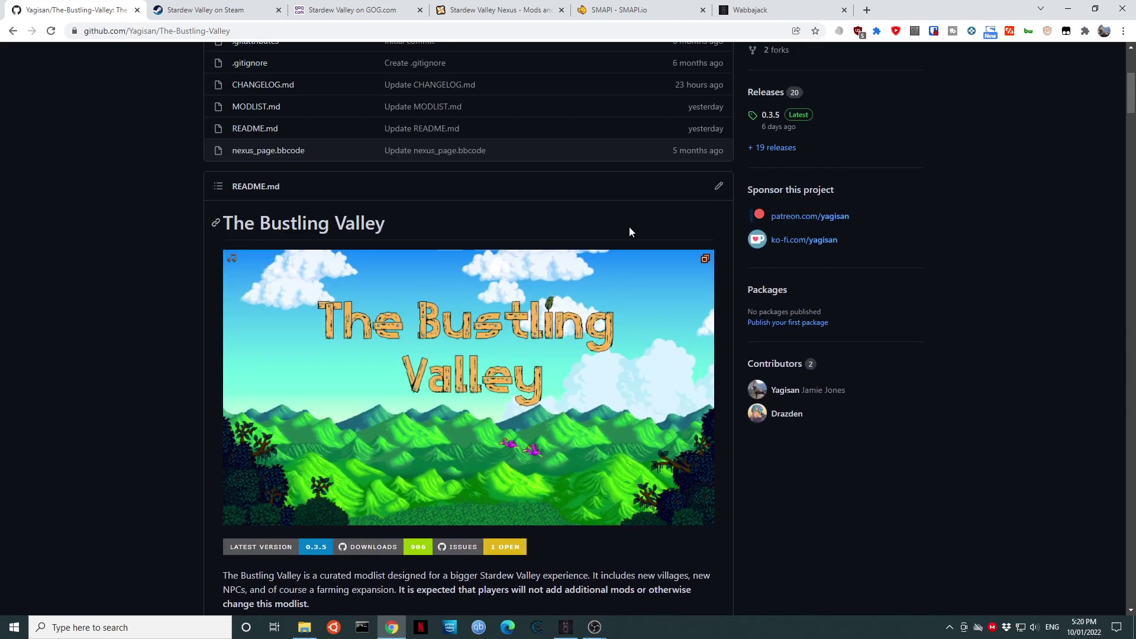
View the SMAPI download page, switch to File Explorer and run install on Windows.bat from the SMAPI 3.13.2 installer folder.
left_click(629, 8)
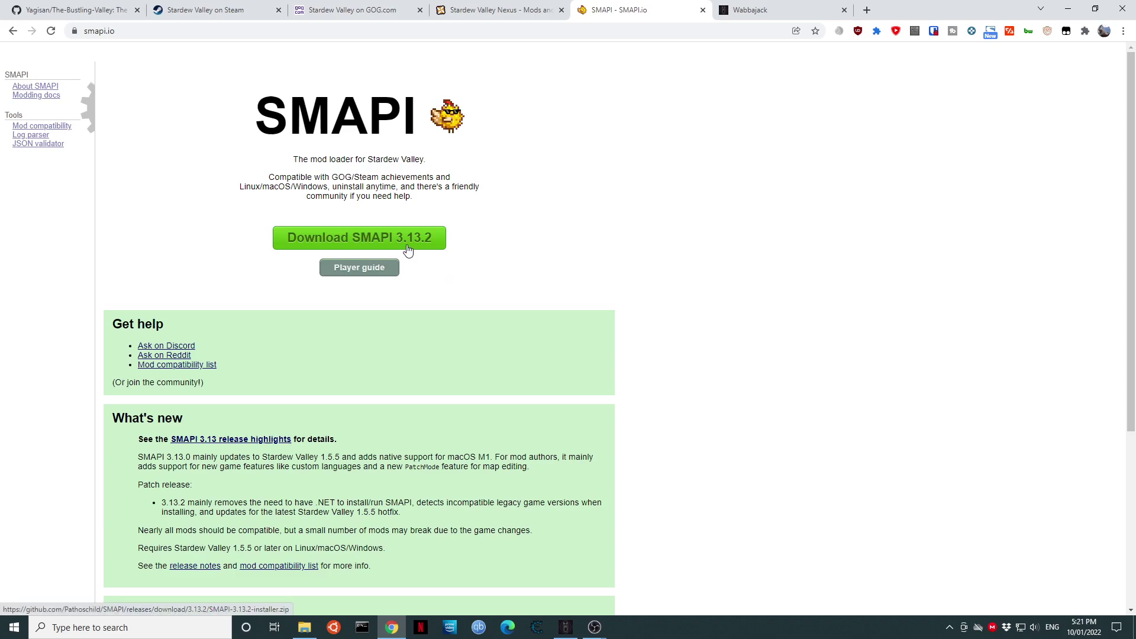
left_click(304, 628)
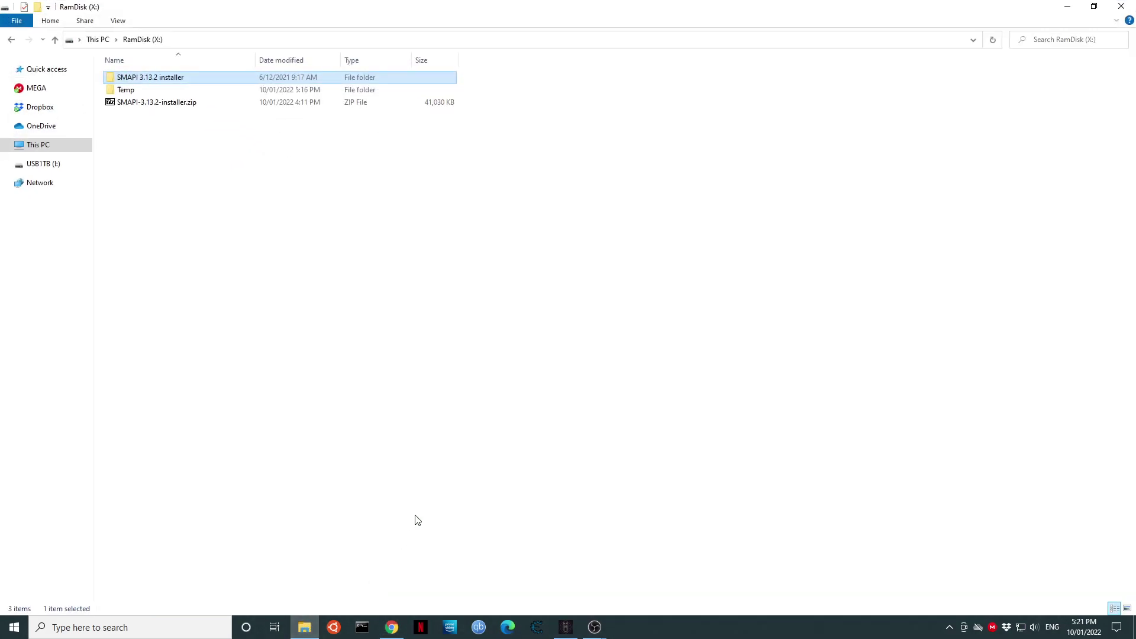
left_click(218, 188)
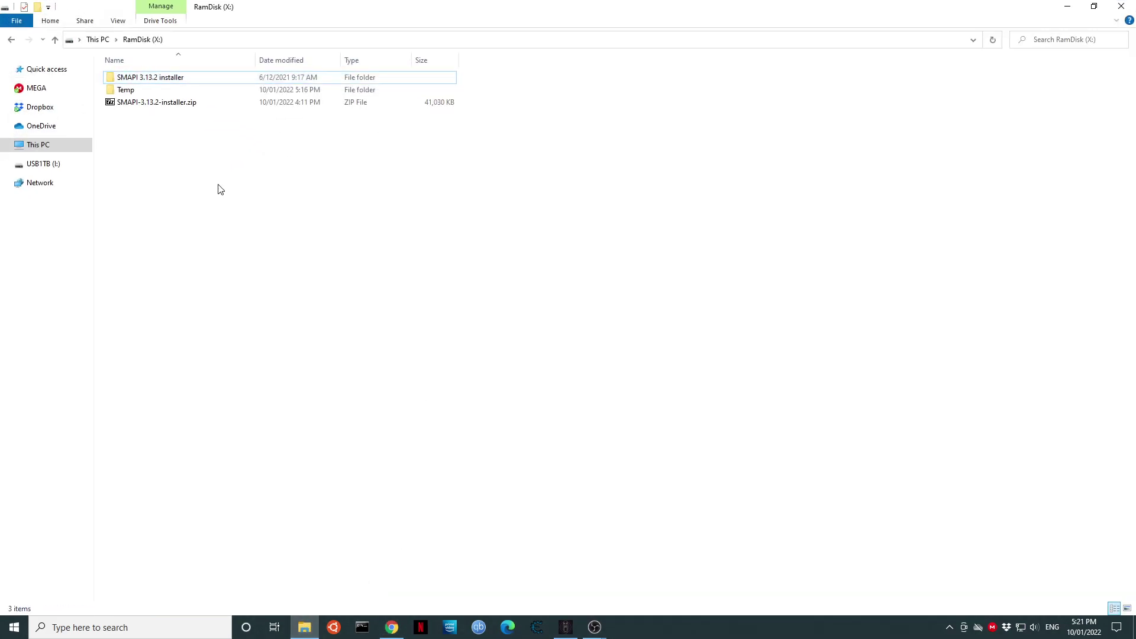
double_click(172, 81)
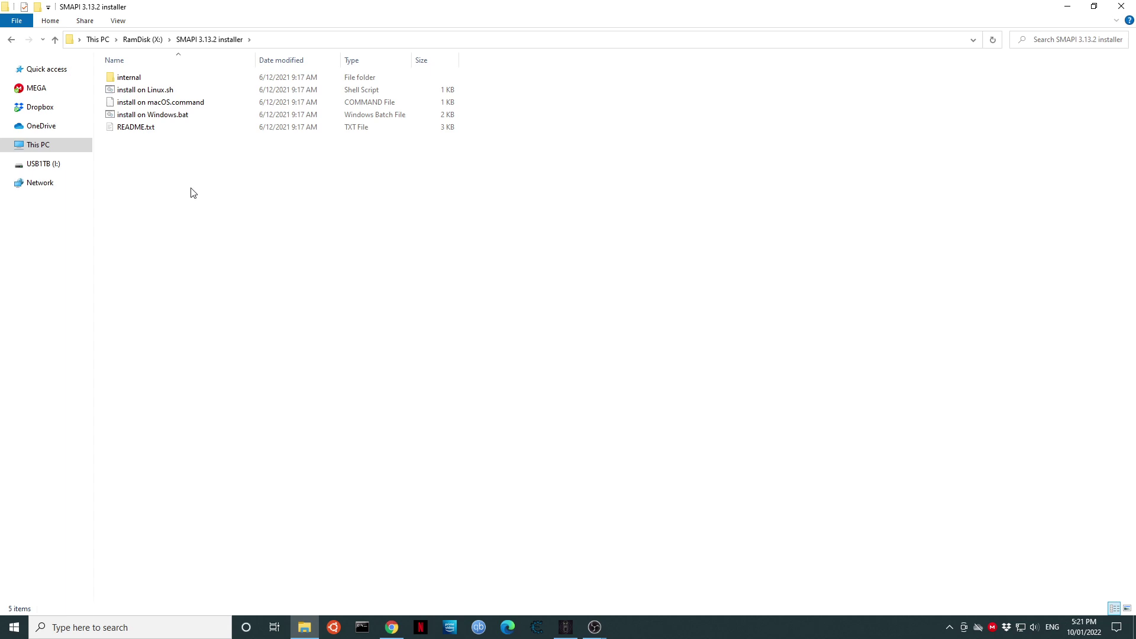
double_click(174, 117)
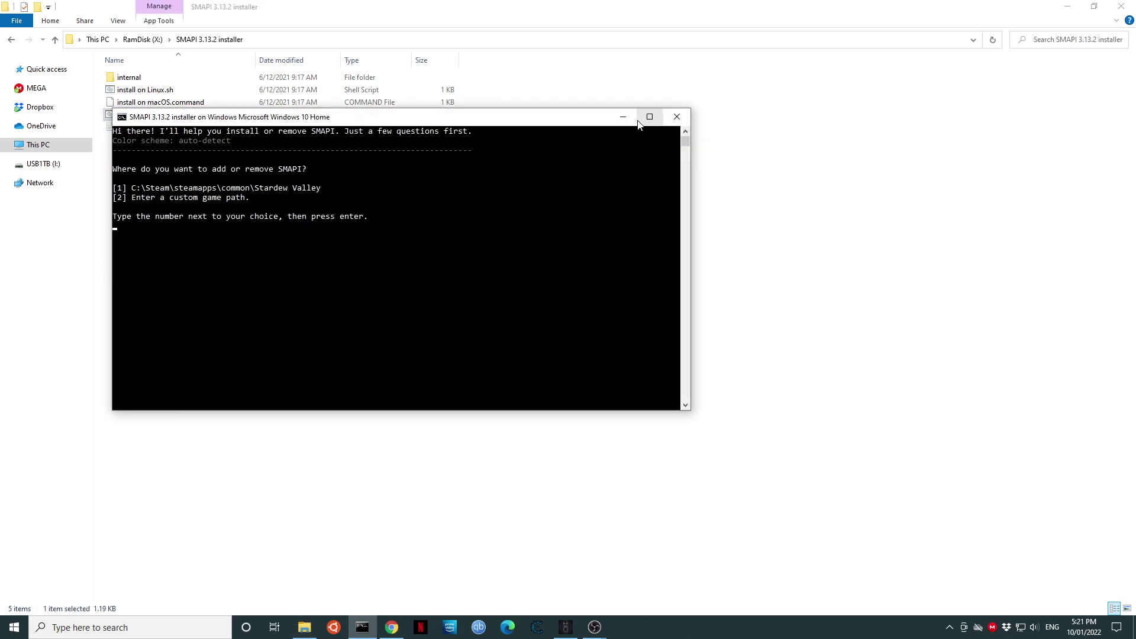
Install SMAPI into C:\Steam\steamapps\common\Stardew Valley, close the installer and put the File Explorer window away.
left_click(649, 116)
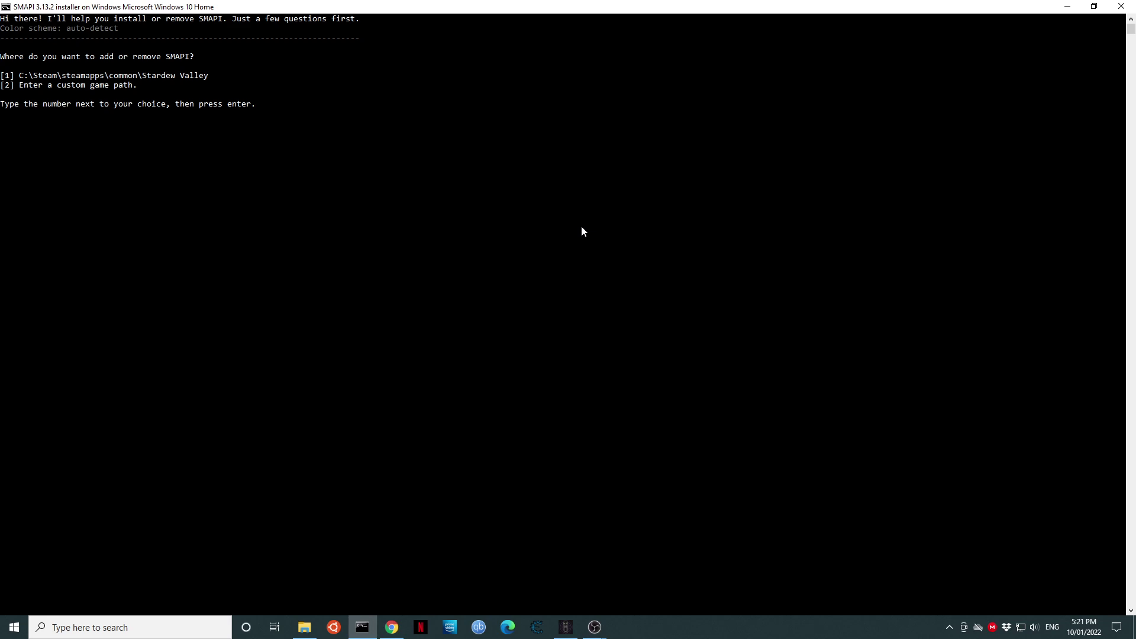
type("1")
key("Return")
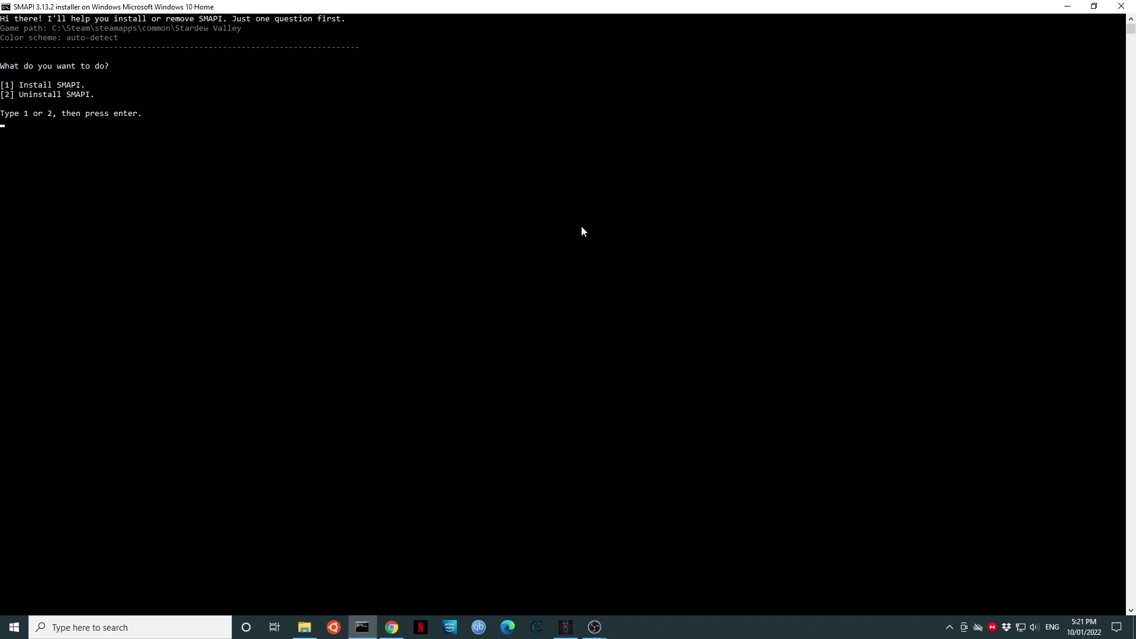
type("1")
key("Return")
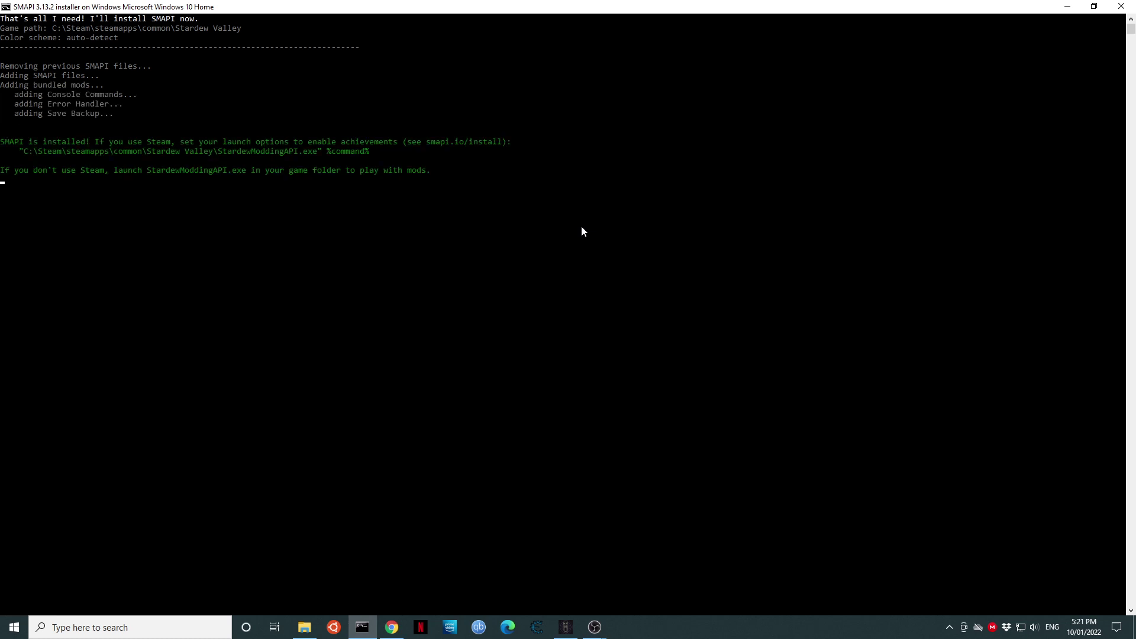
left_click(1121, 6)
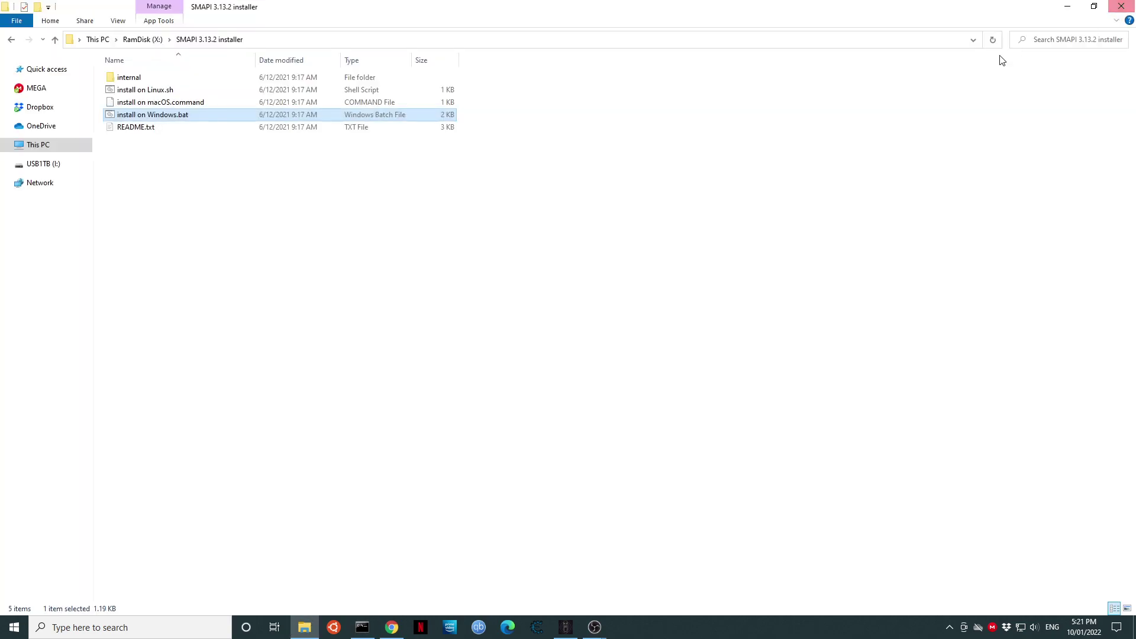
left_click(142, 40)
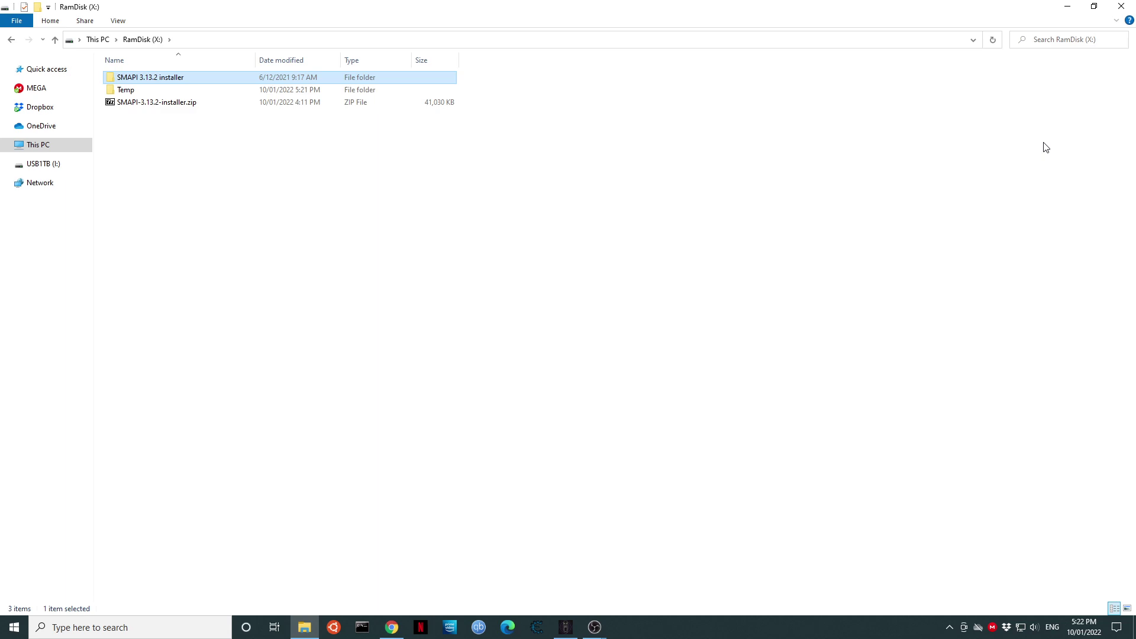
left_click(1068, 6)
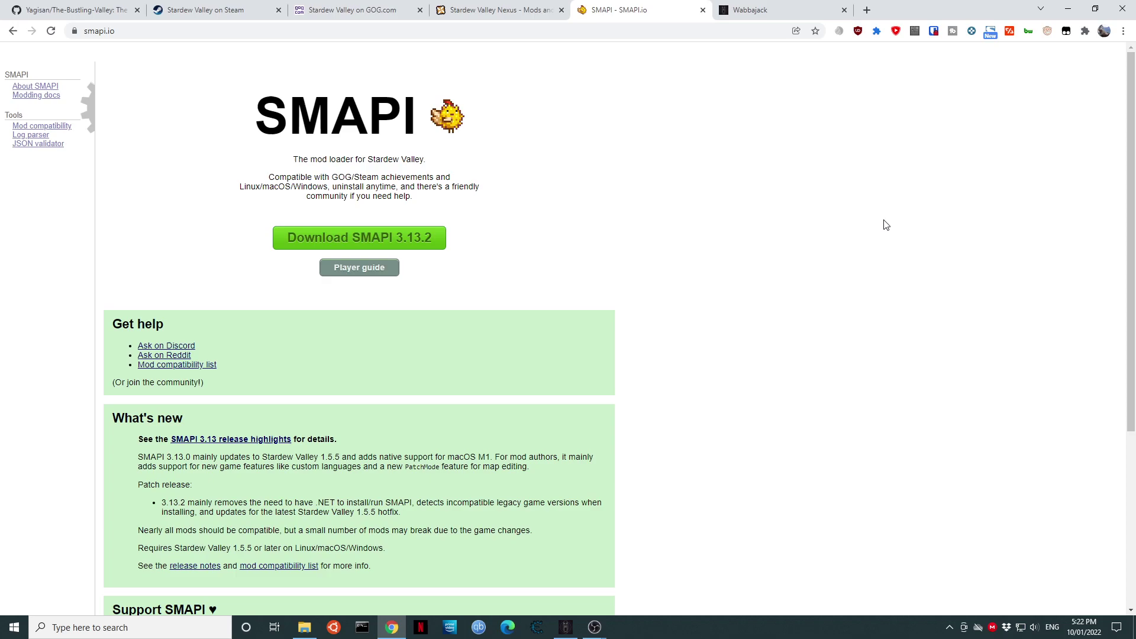
View the Wabbajack website, switch to the Wabbajack application and check its login and performance settings.
left_click(763, 12)
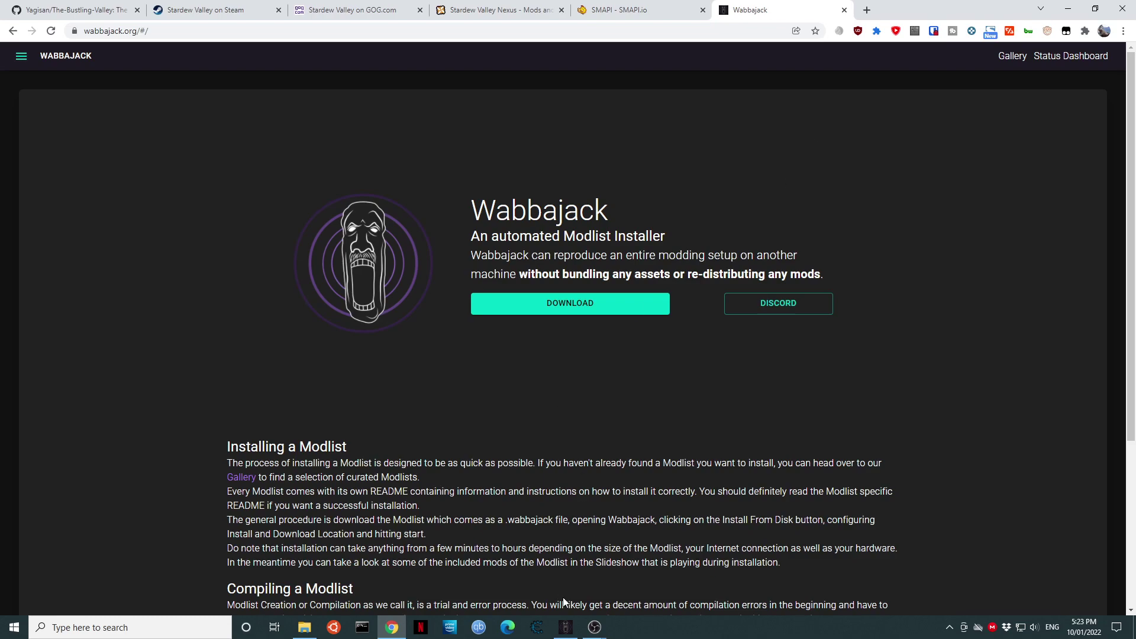
left_click(566, 628)
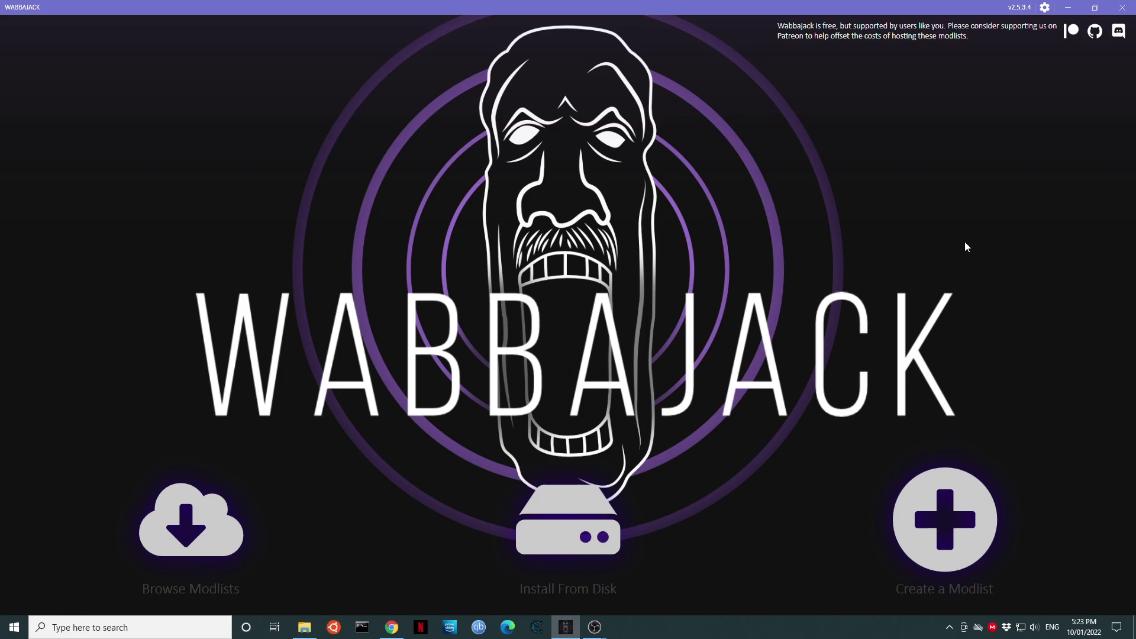
left_click(1045, 8)
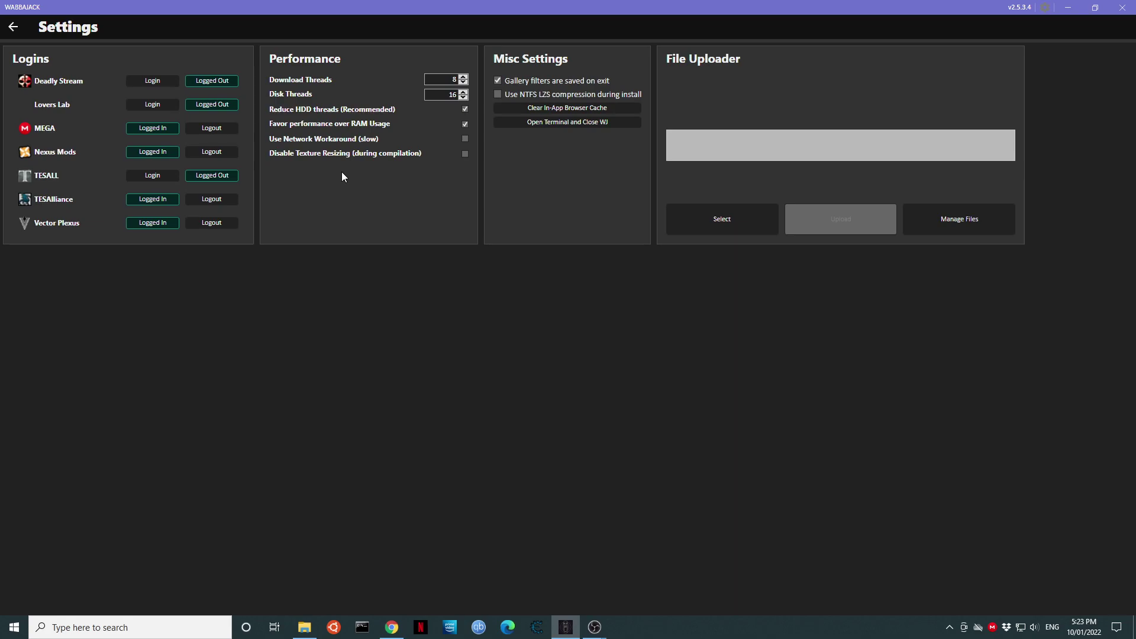
left_click(13, 27)
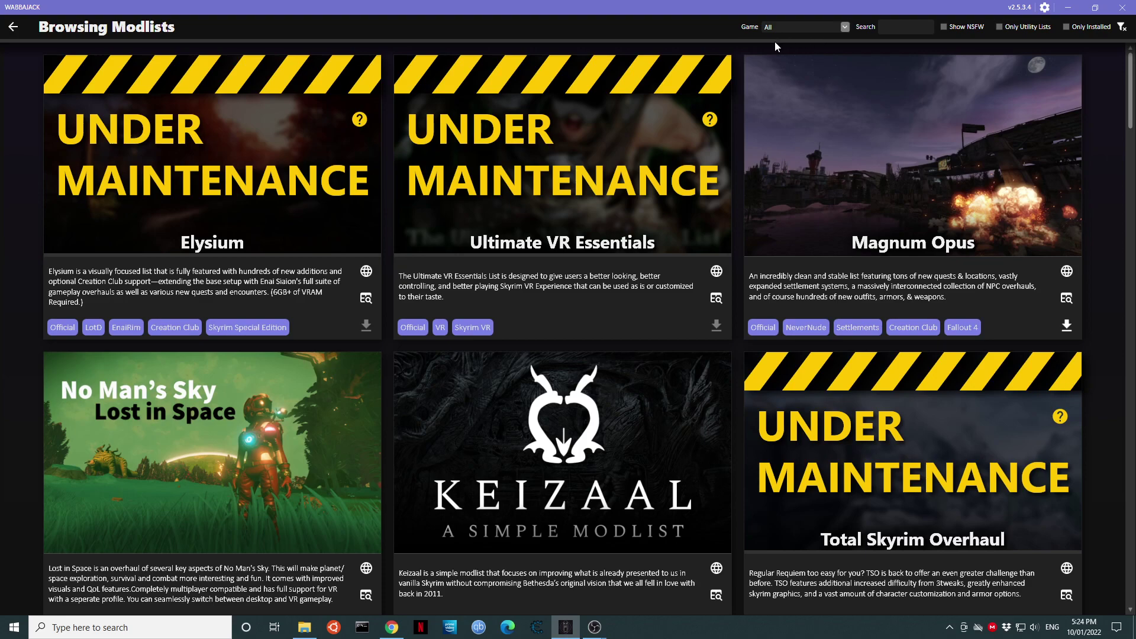
Filter the modlist gallery by the game Stardew Valley and start installing The Bustling Valley modlist.
left_click(844, 28)
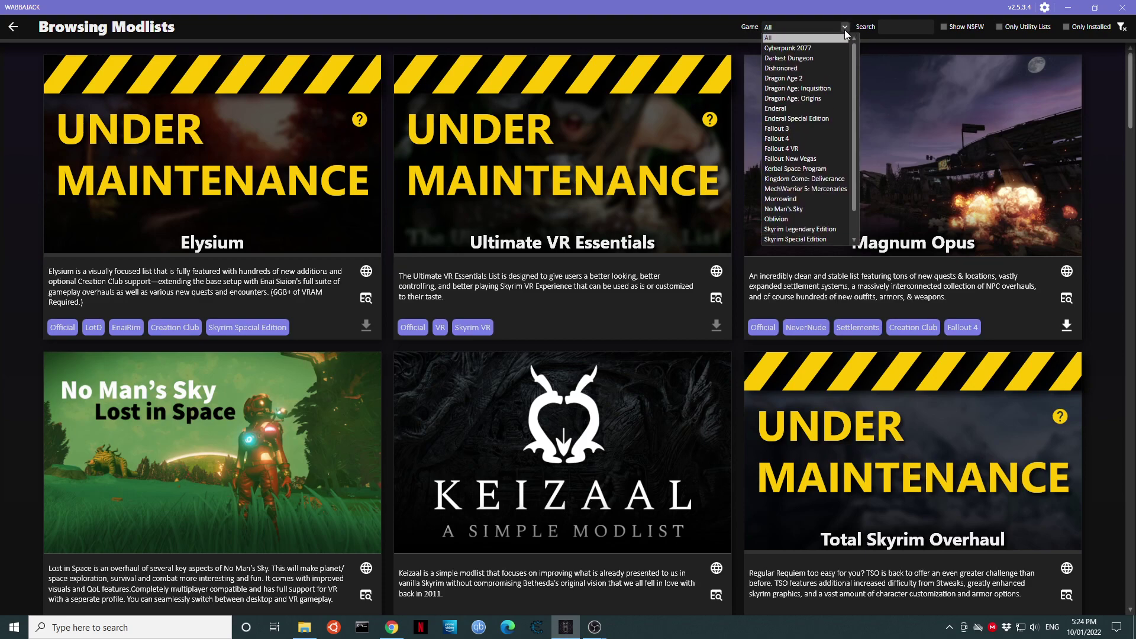
scroll(835, 93, "down", 1)
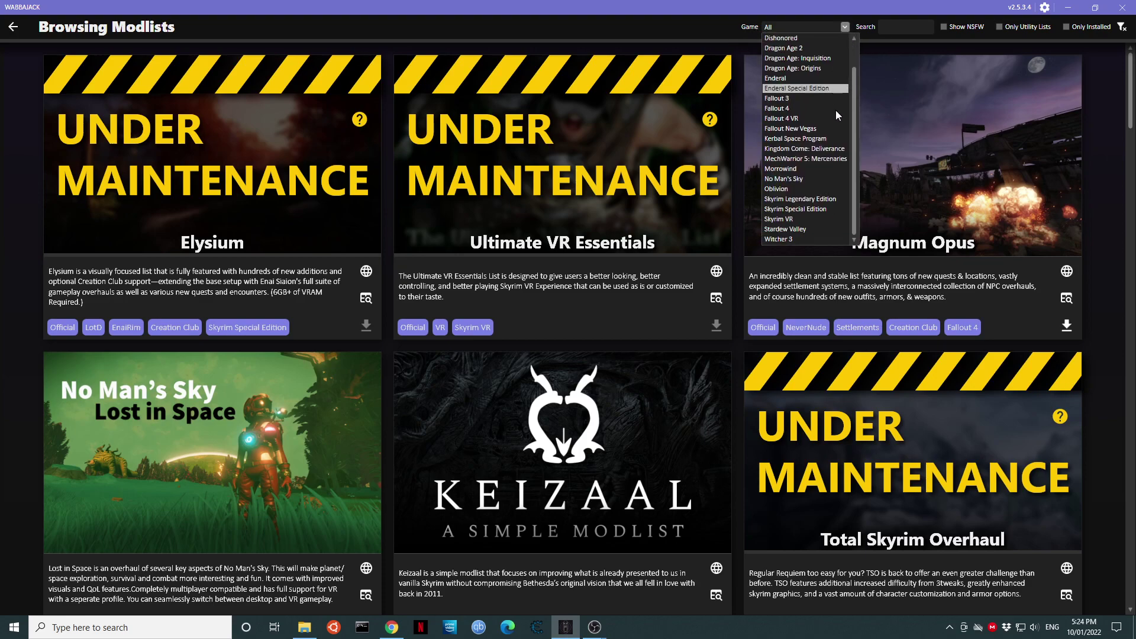
left_click(787, 229)
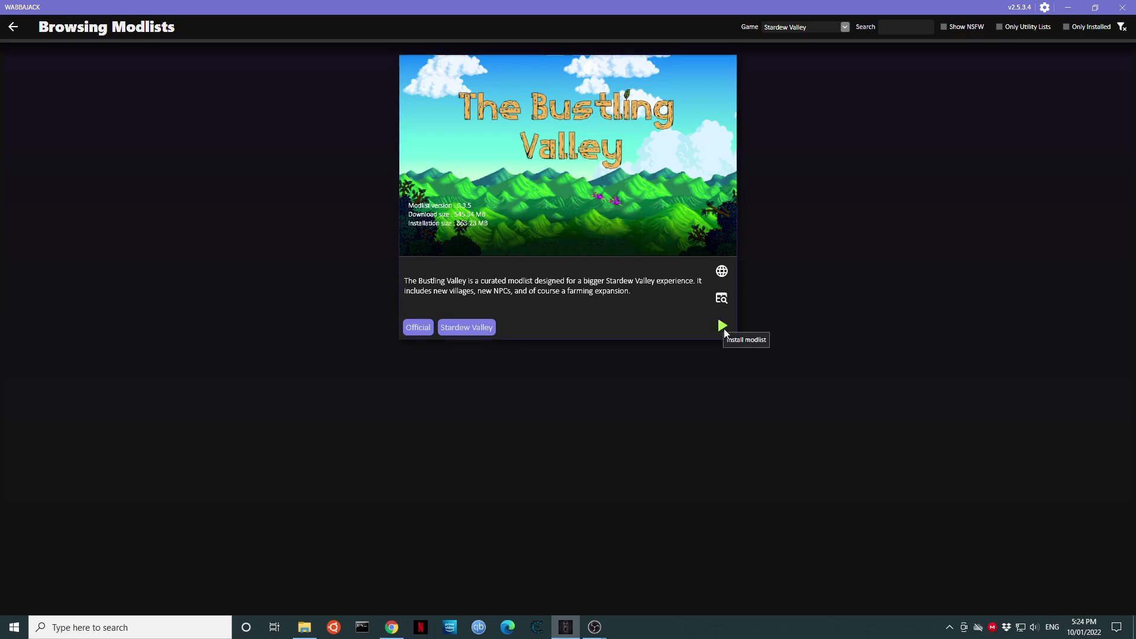
left_click(723, 328)
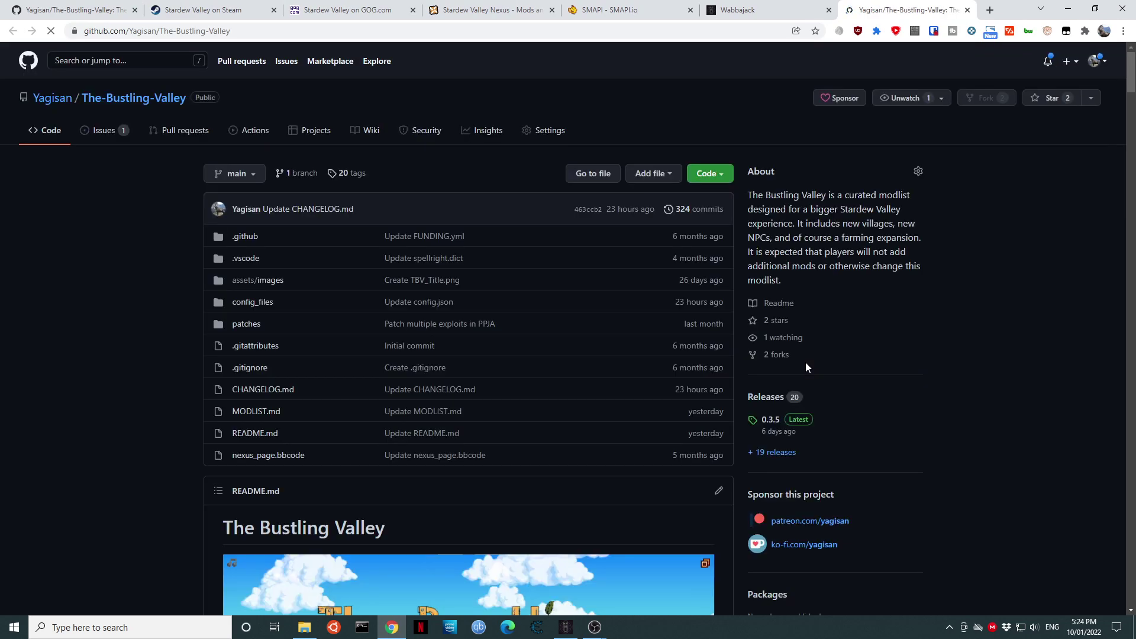
Skim the modlist's README in the browser and return to The Bustling Valley installation screen in Wabbajack.
scroll(365, 281, "down", 10)
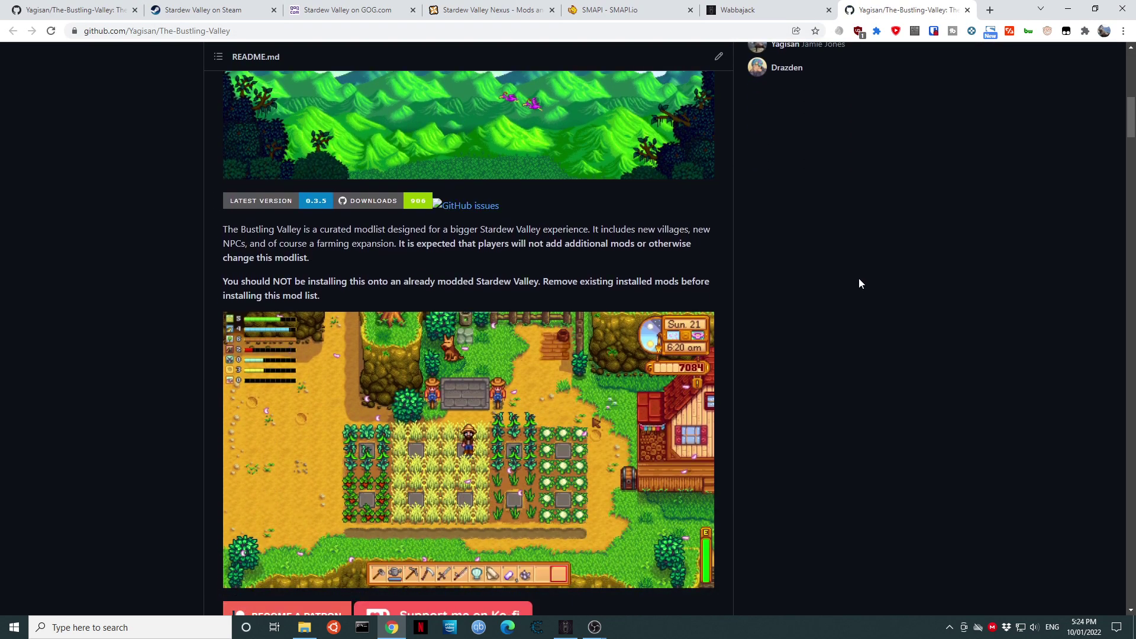
scroll(858, 278, "down", 4)
scroll(854, 296, "down", 4)
scroll(854, 296, "up", 9)
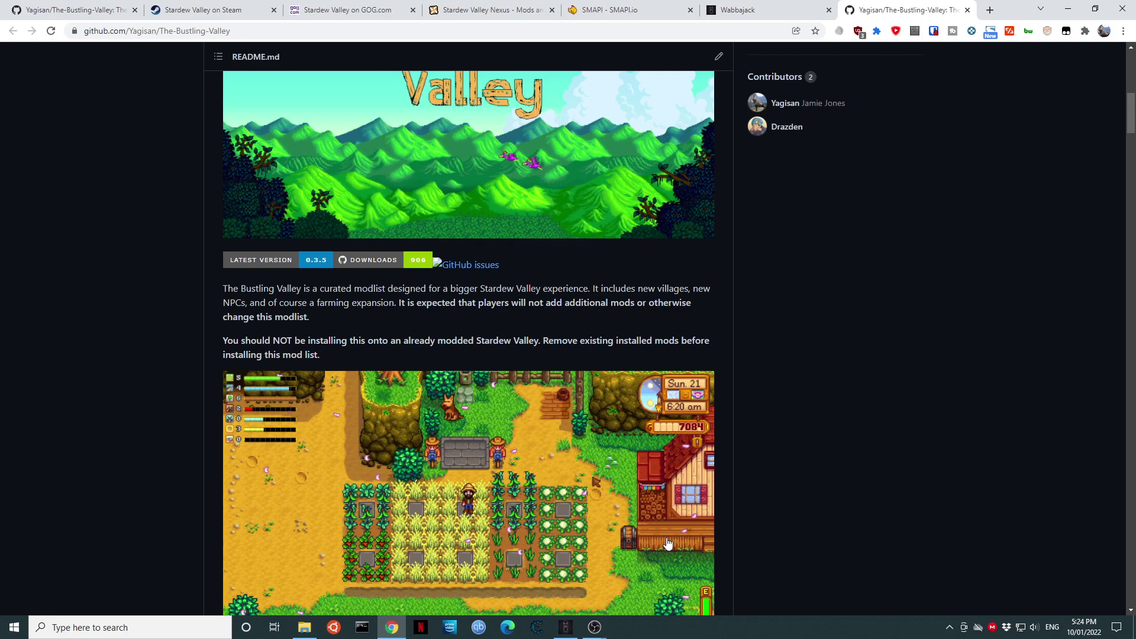
left_click(565, 631)
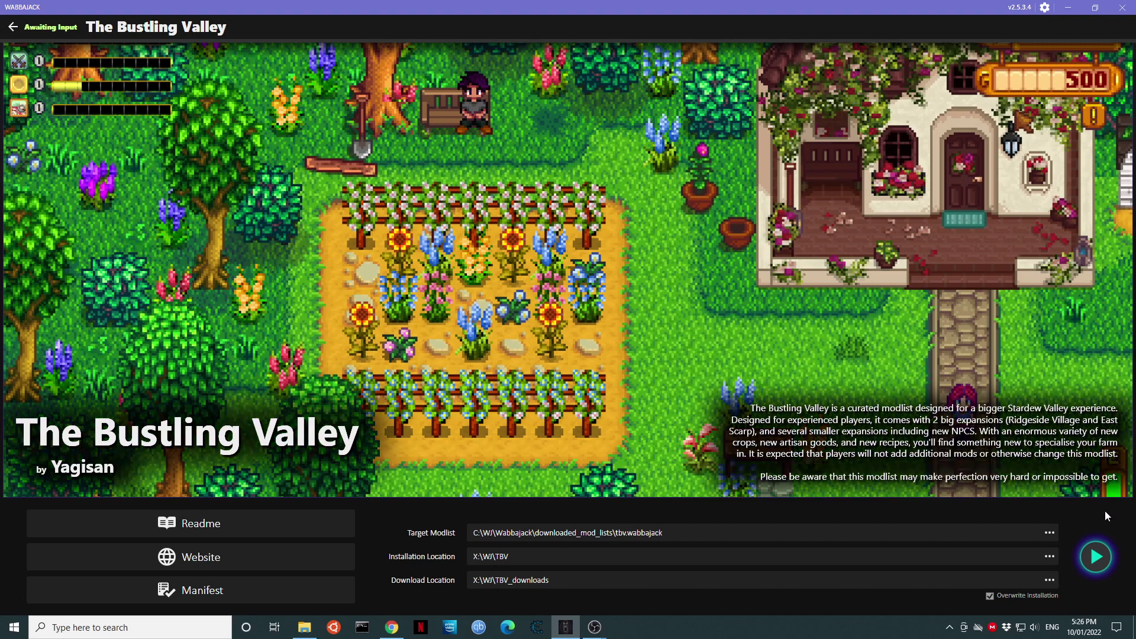
Run The Bustling Valley installation in Wabbajack and close the program once the installation completes.
left_click(1096, 558)
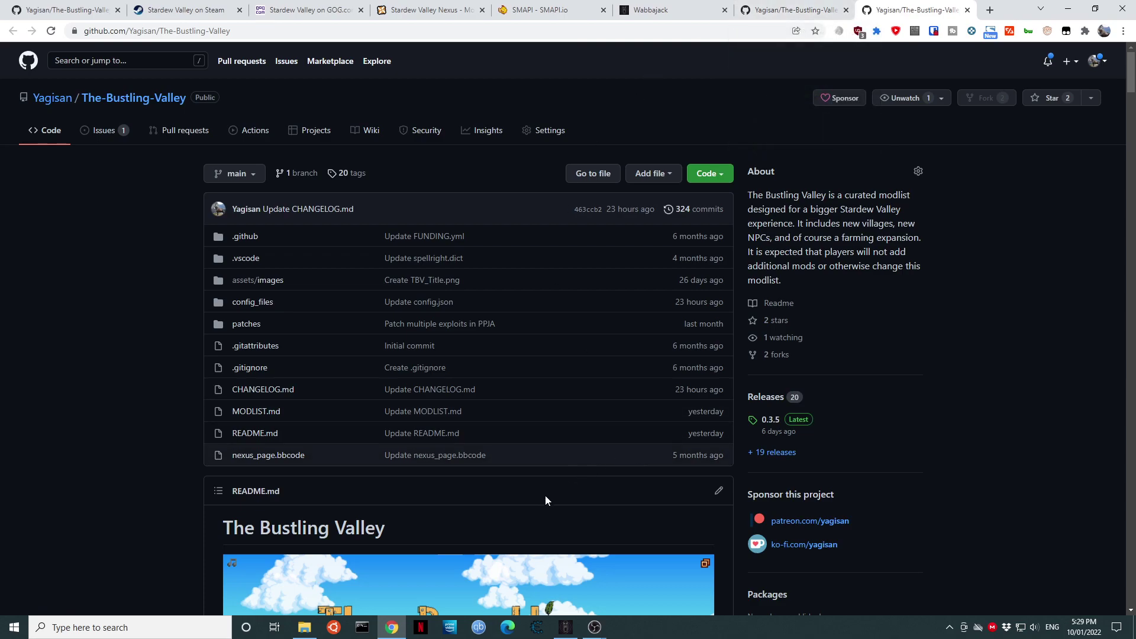
left_click(566, 627)
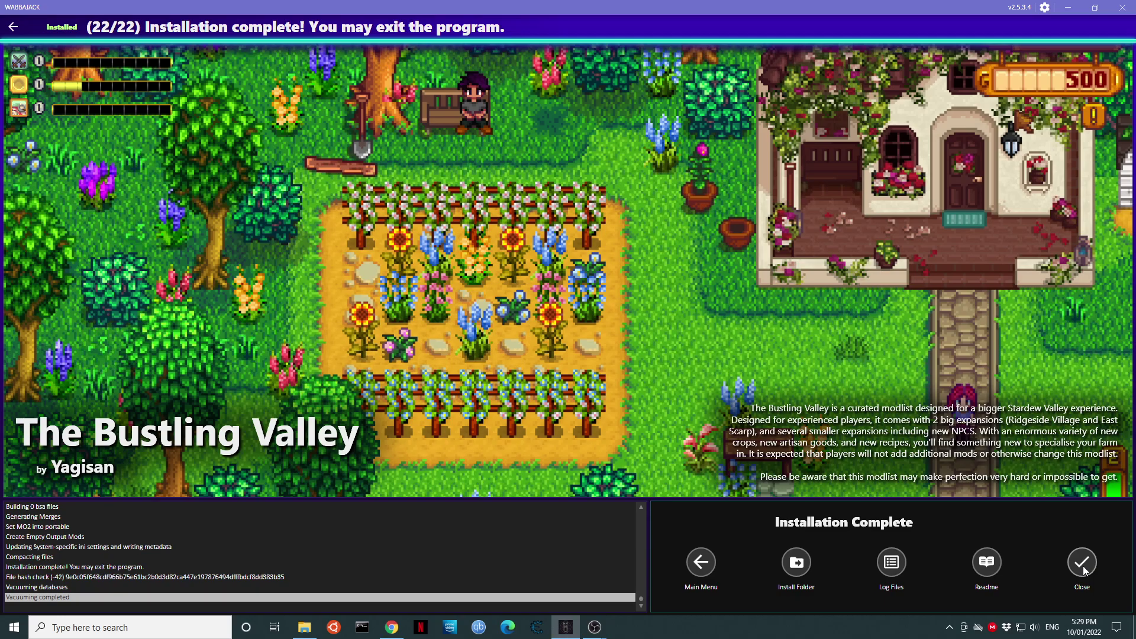
left_click(1083, 565)
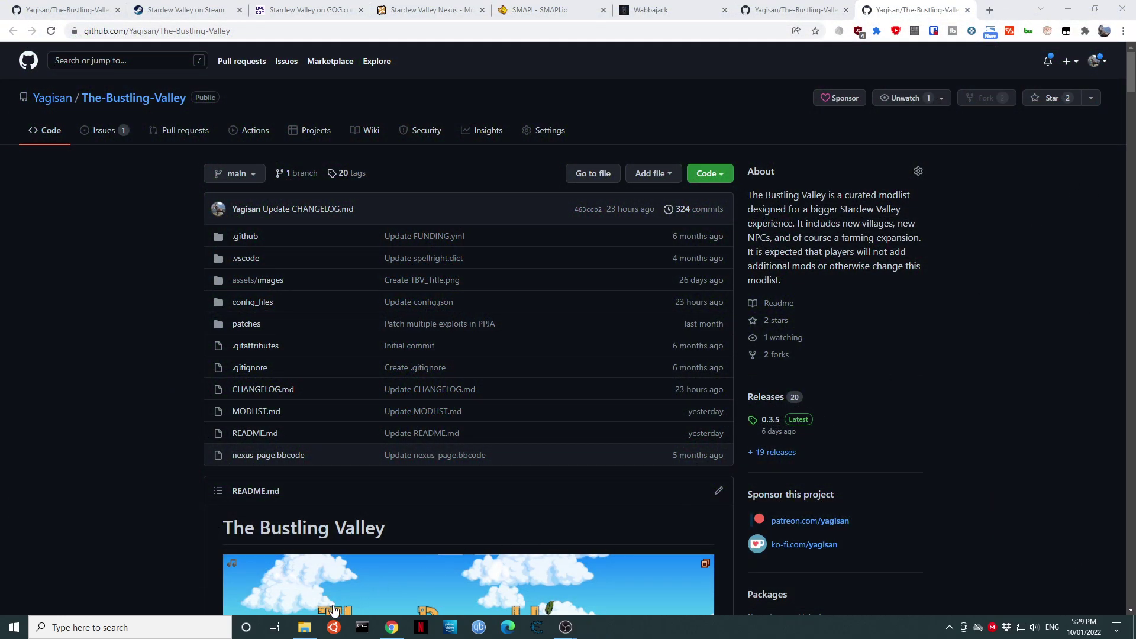
Switch to File Explorer and open the TBV folder inside WJ on the RamDisk (X:) drive.
left_click(304, 629)
left_click(435, 240)
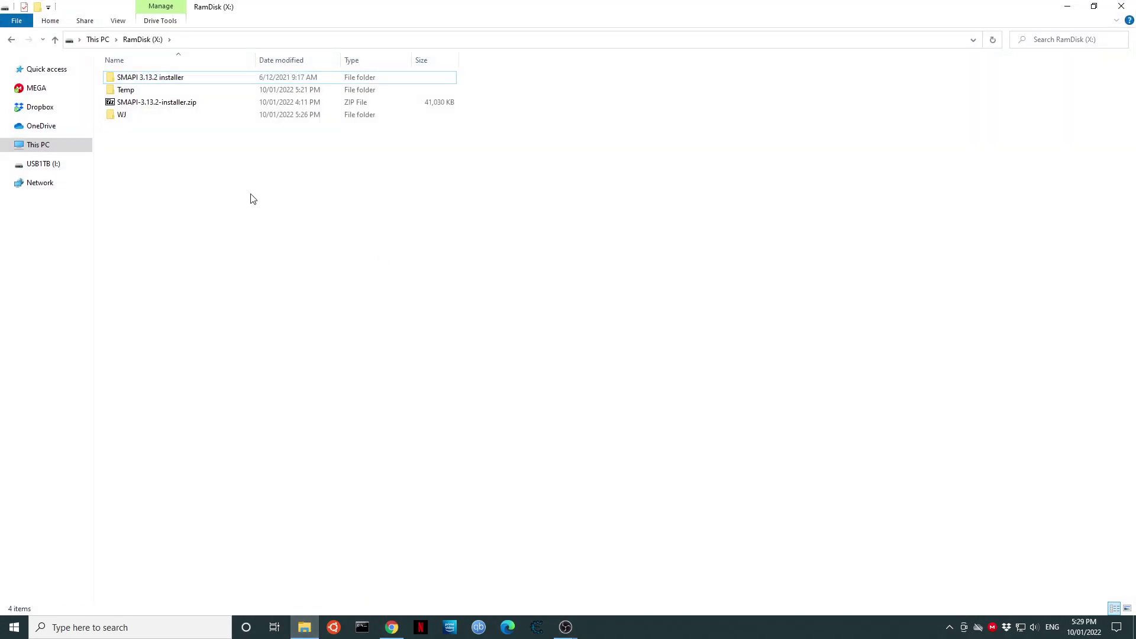
double_click(141, 118)
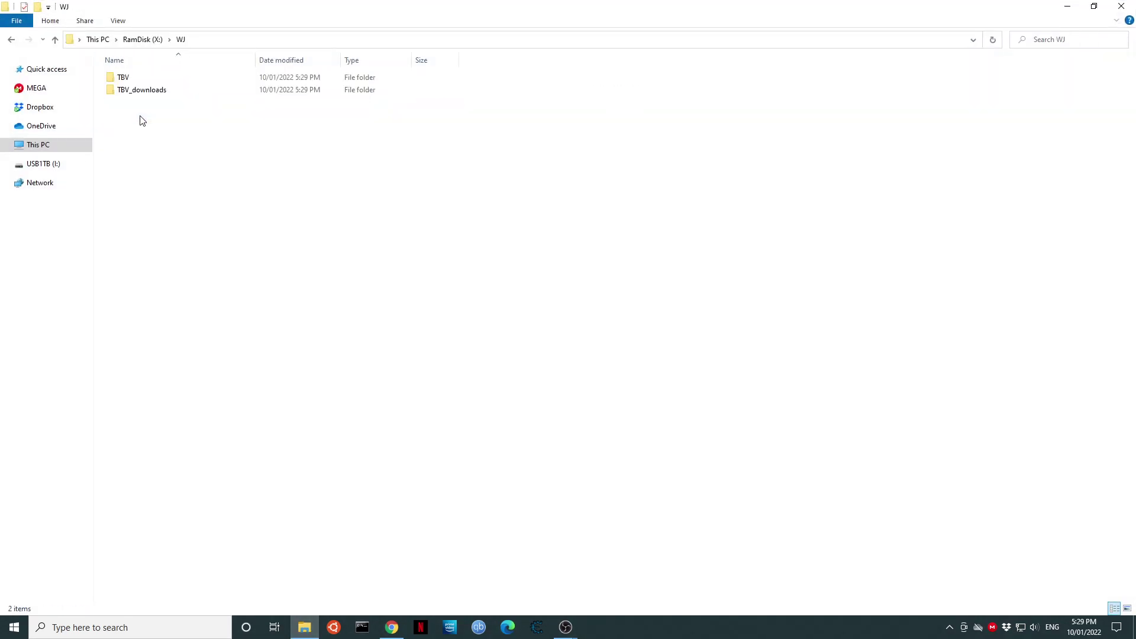
double_click(131, 82)
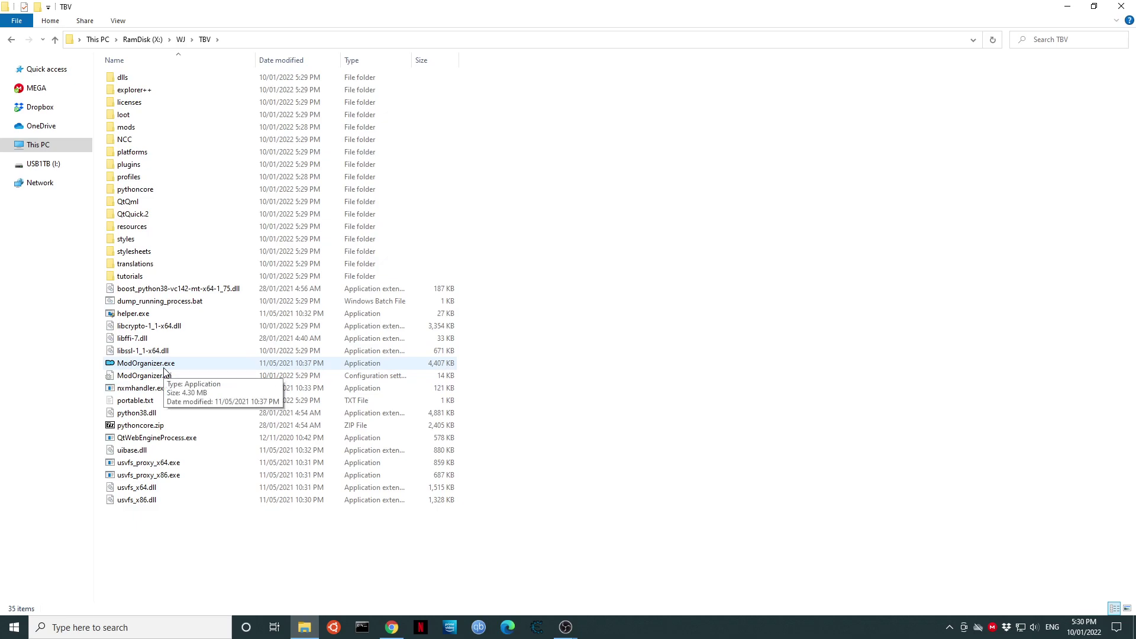
Launch ModOrganizer.exe to check the installed Bustling Valley mods and the SMAPI launch entry, and close Mod Organizer.
left_click(154, 365)
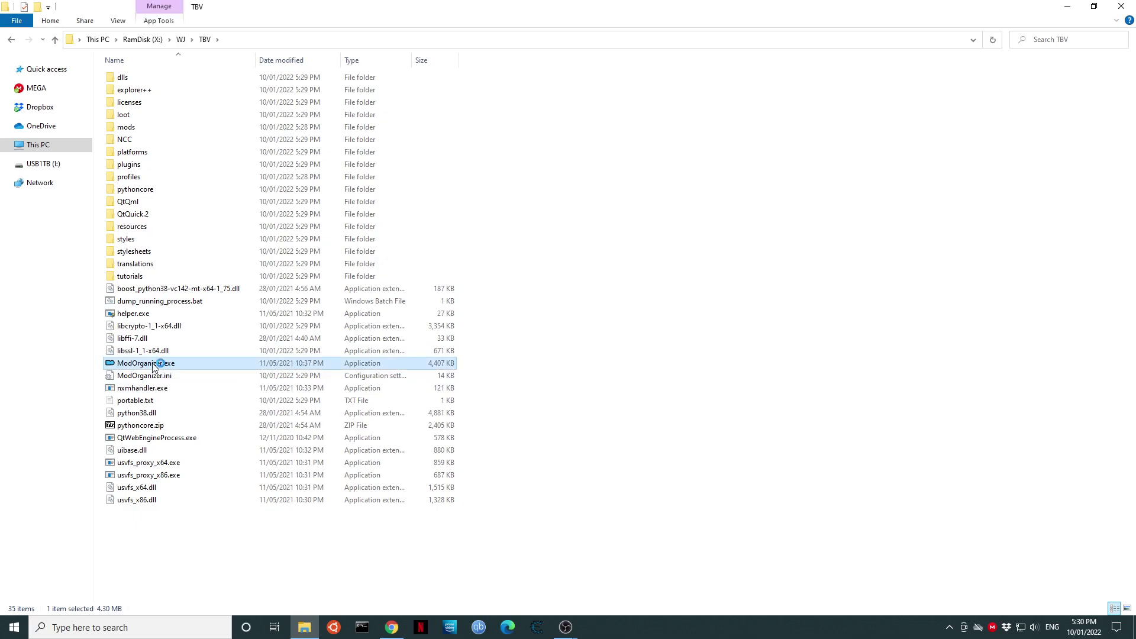
key("Return")
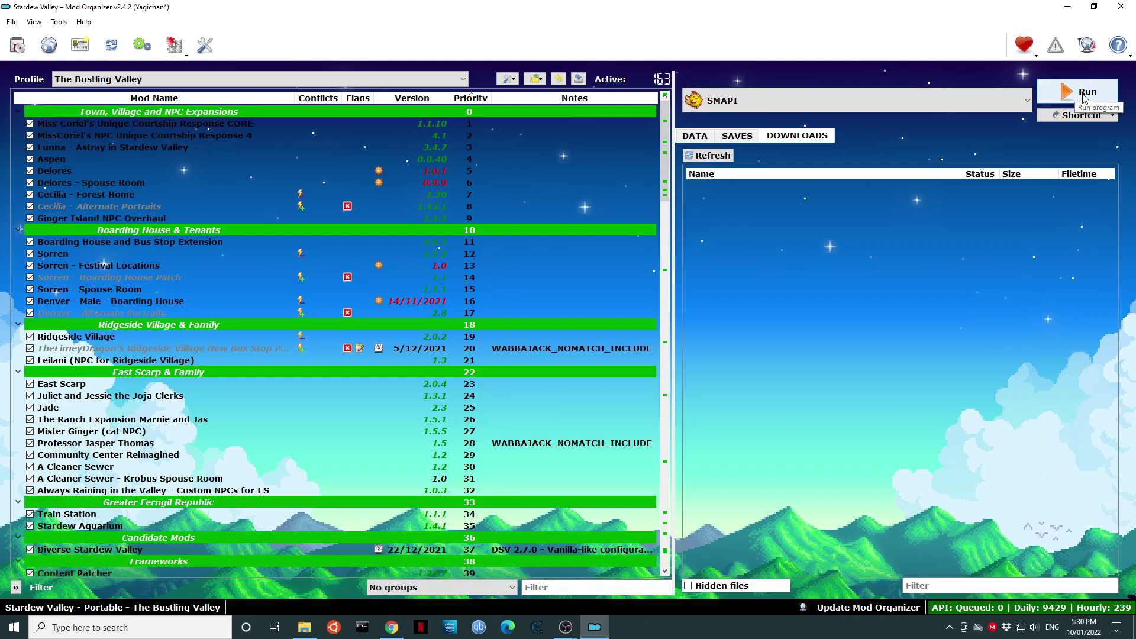
left_click(1122, 6)
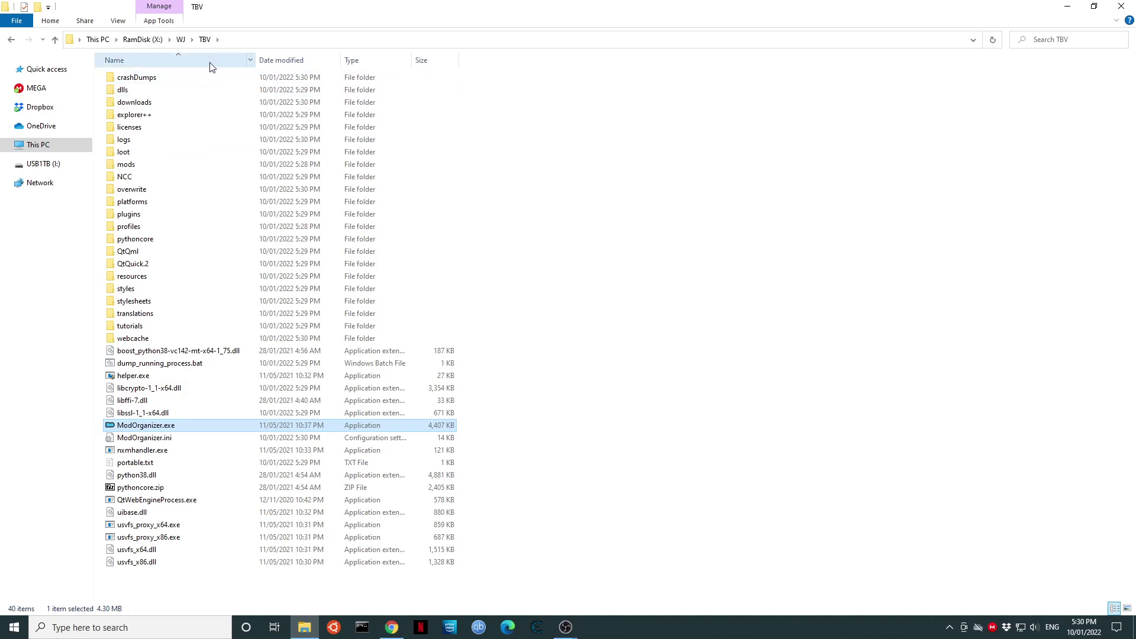
Create a shortcut to ModOrganizer.exe in the TBV folder and rename it "Stardew Valley - TBV".
right_click(155, 429)
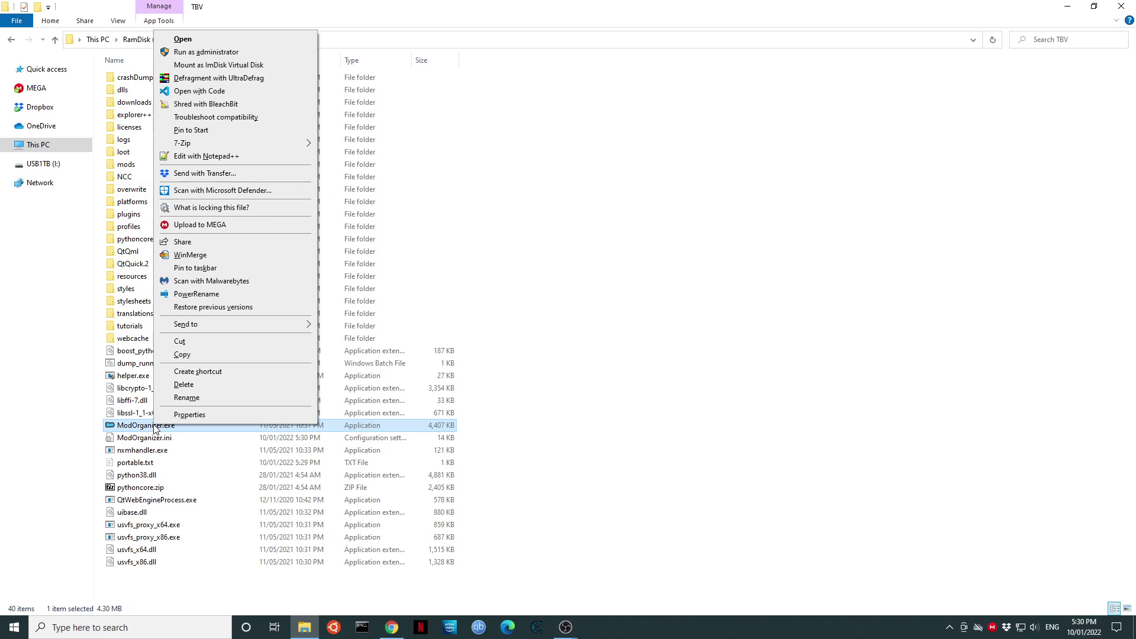
left_click(230, 373)
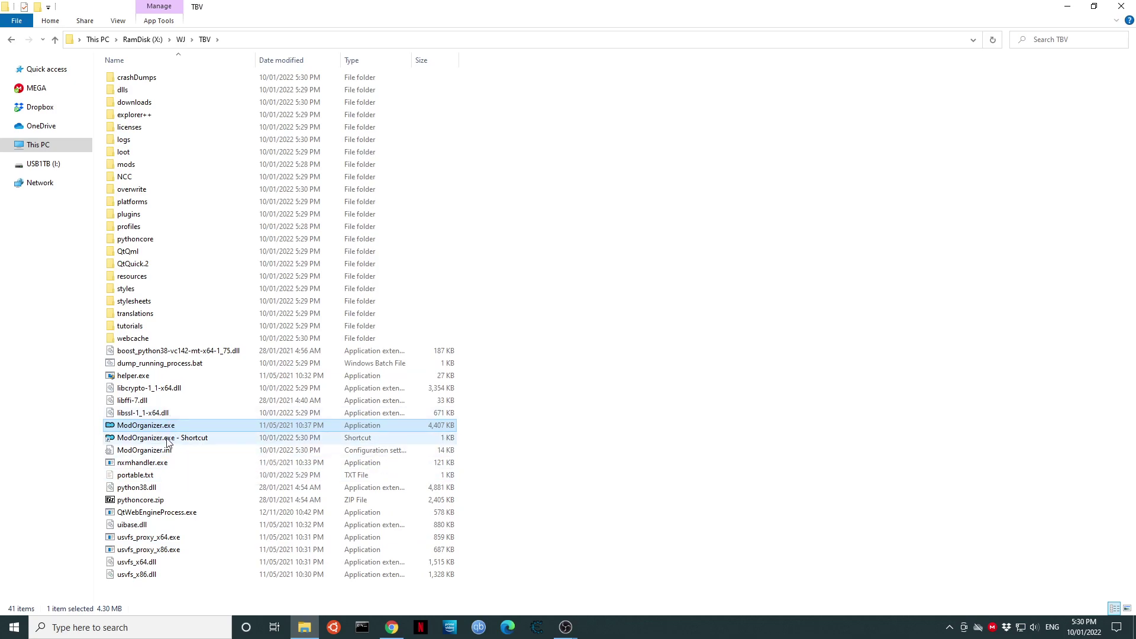
left_click(167, 439)
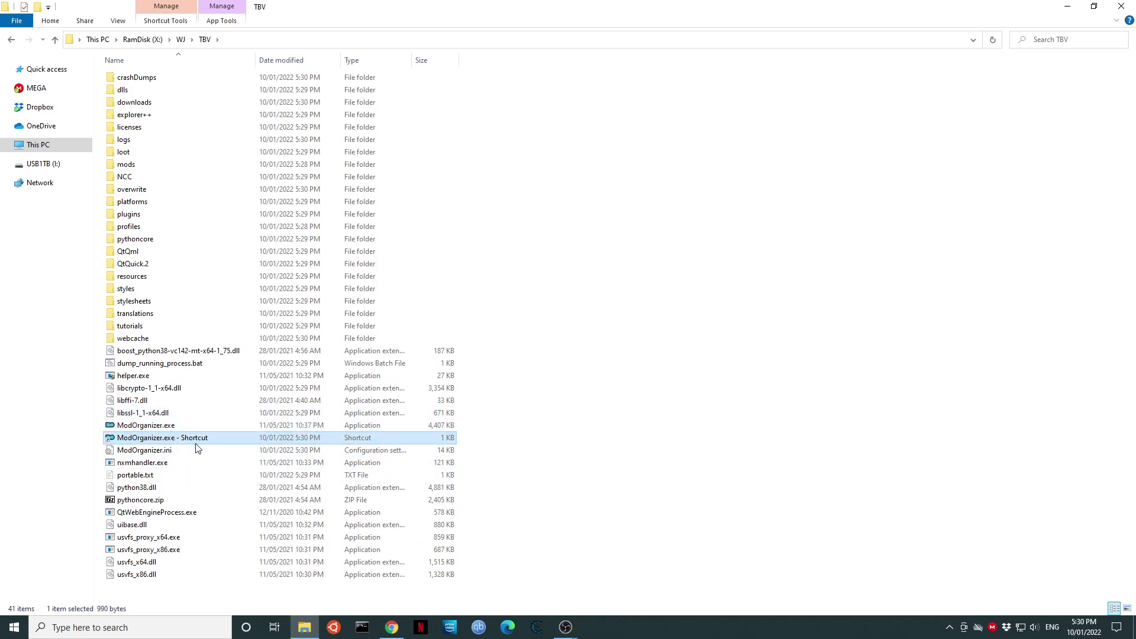
right_click(198, 445)
left_click(253, 416)
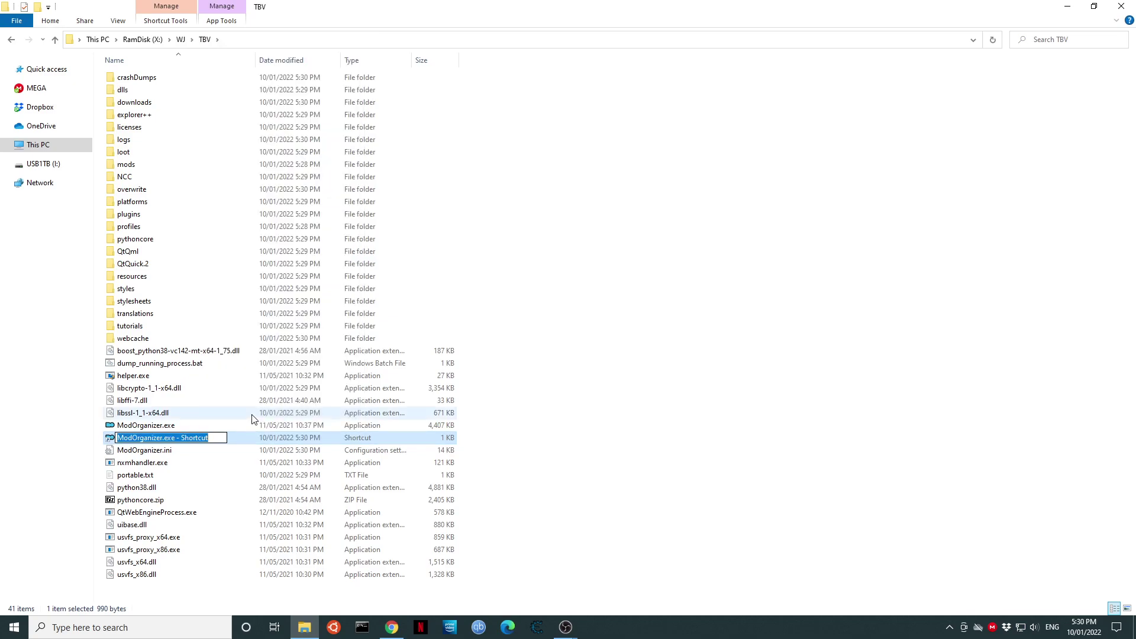
type("STar")
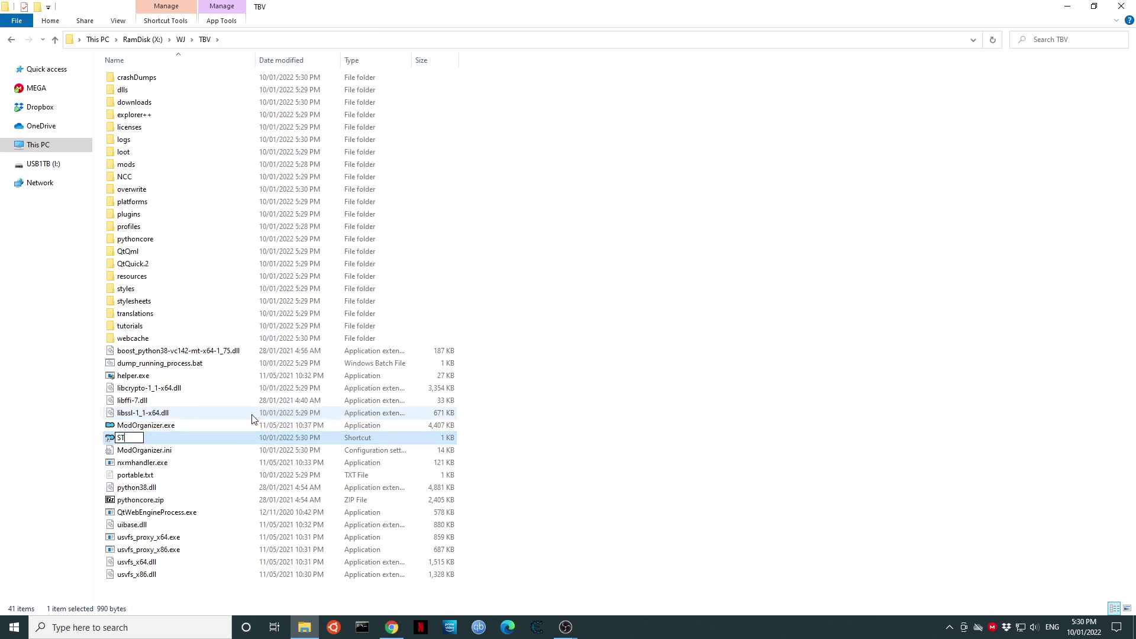
key("BackSpace")
key("BackSpace")
key("BackSpace")
type("tardew Valley - TBV")
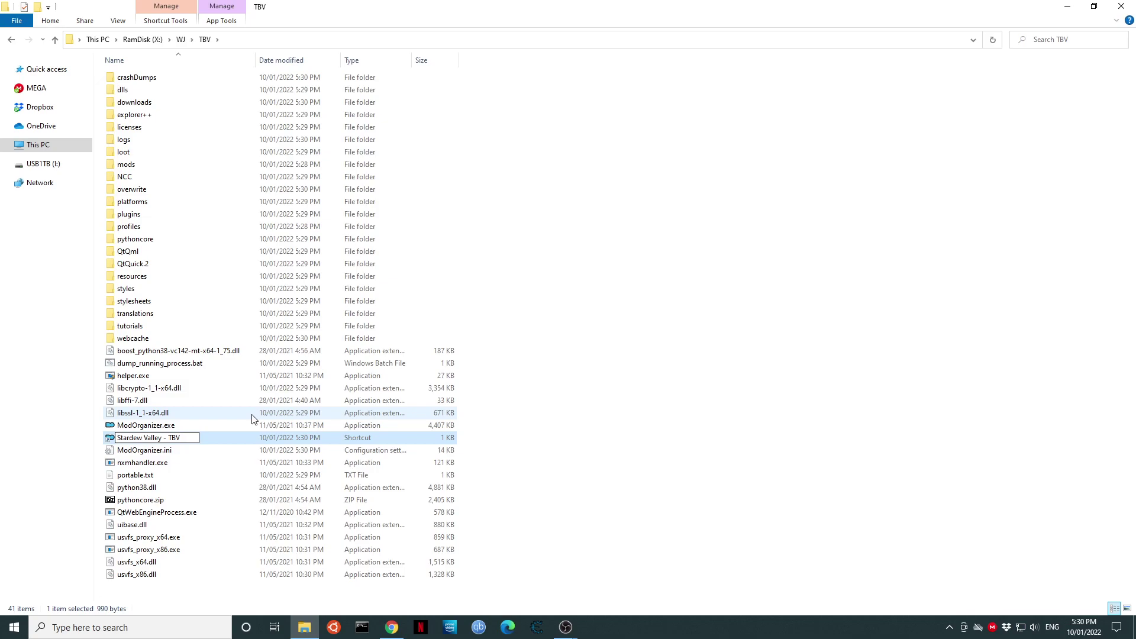
key("Return")
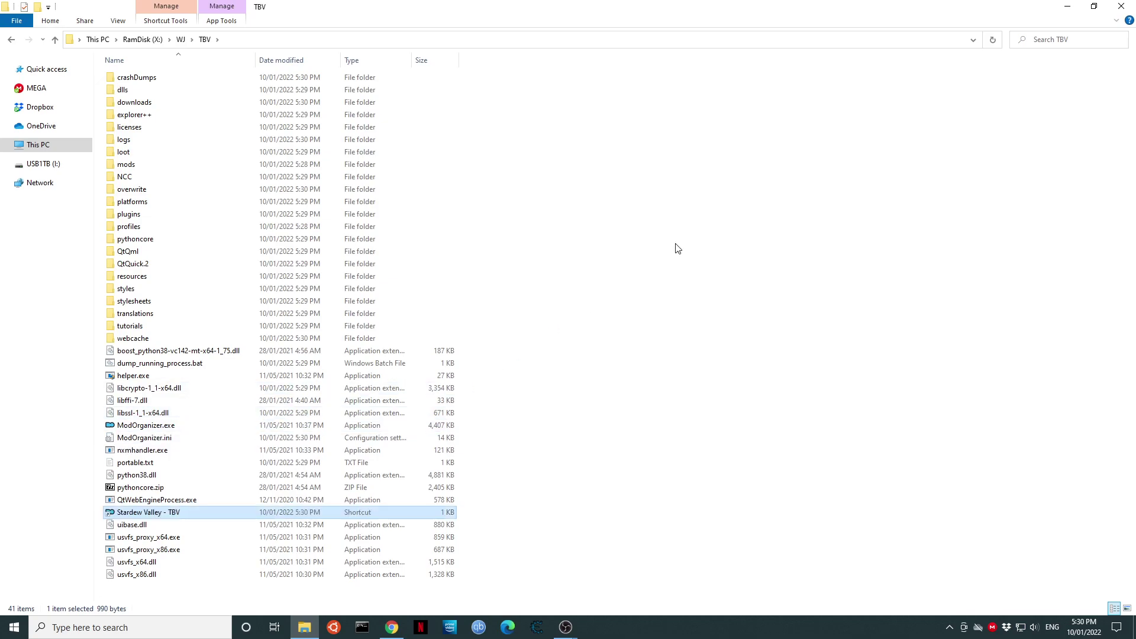
Move the "Stardew Valley - TBV" shortcut from the TBV folder to an empty spot on the desktop and close File Explorer.
left_click(1067, 6)
left_click(1075, 4)
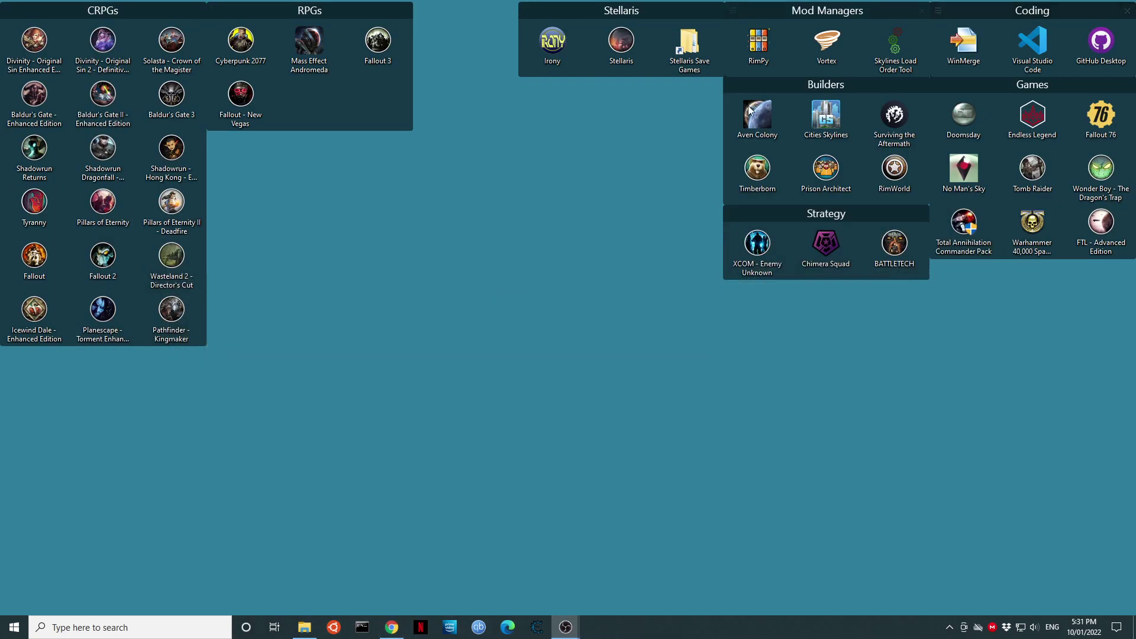
left_click(303, 629)
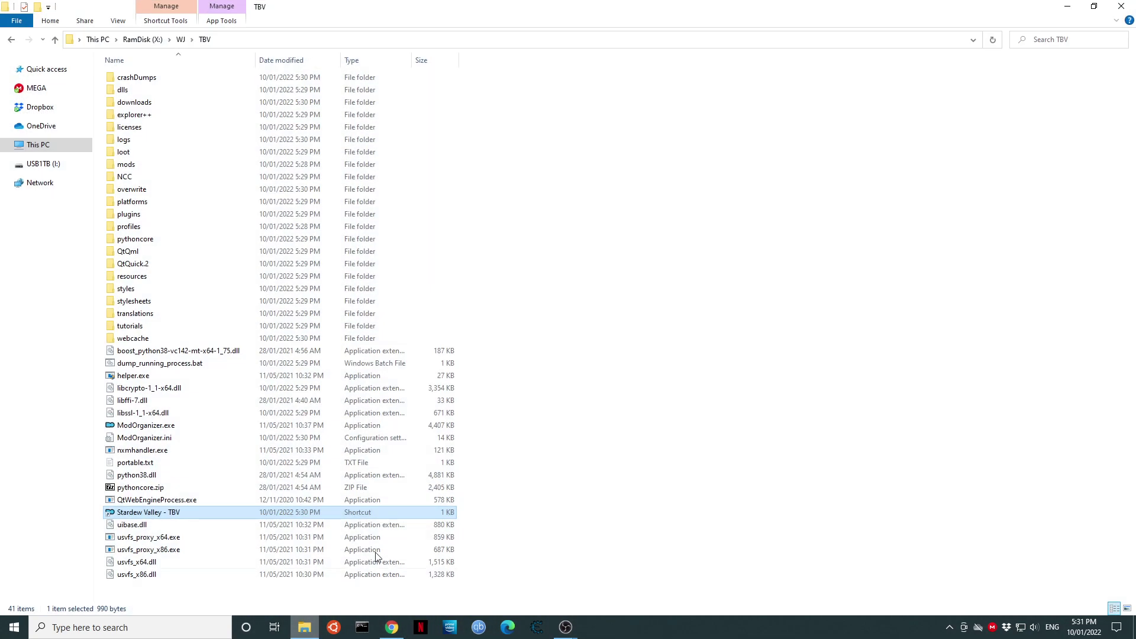
left_click(1094, 7)
scroll(806, 445, "down", 5)
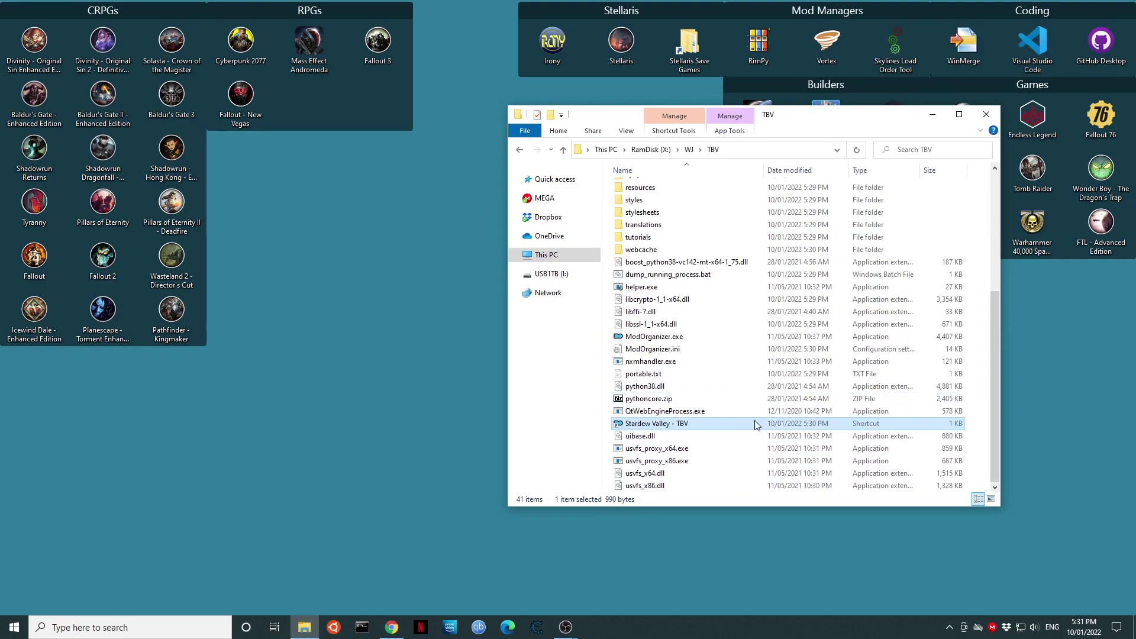
left_click_drag(662, 425, 54, 417)
key("shift")
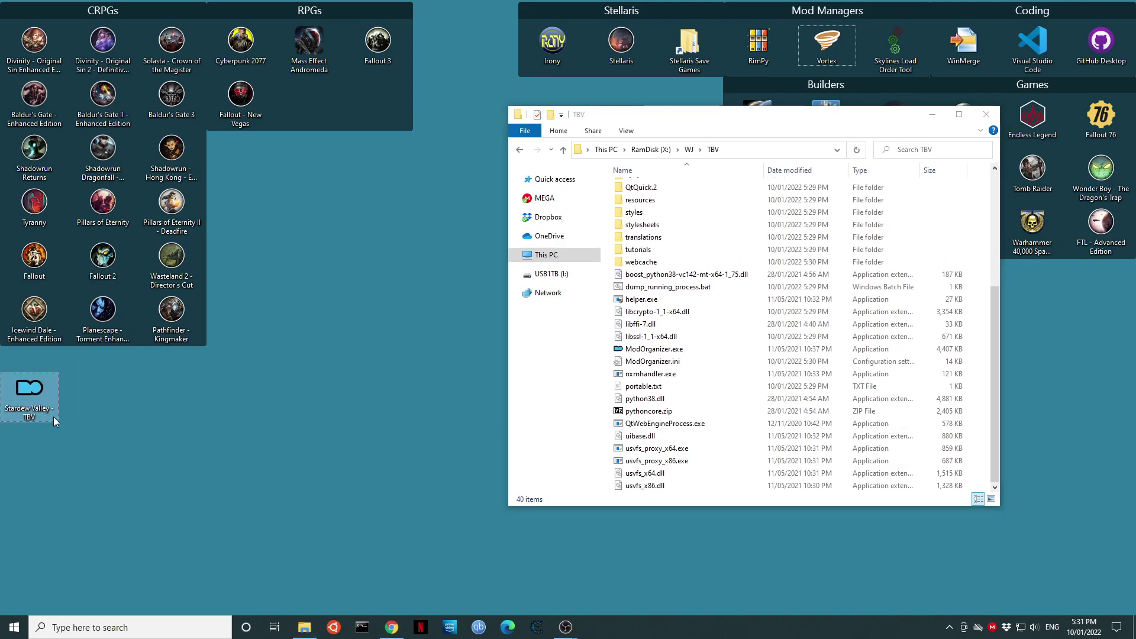
left_click(985, 115)
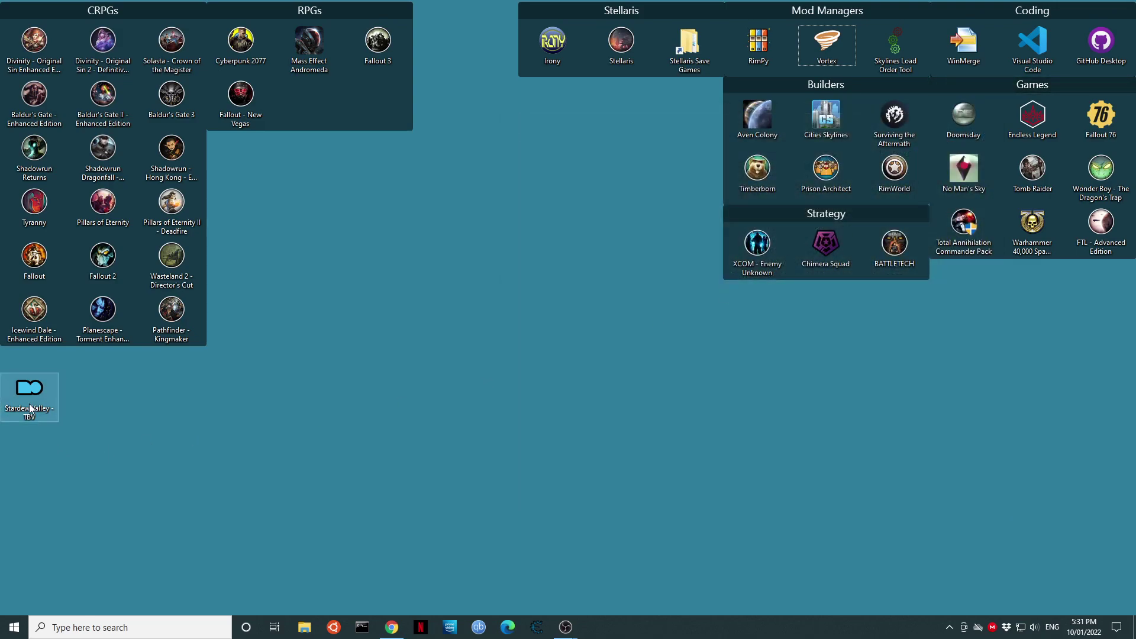
Test the "Stardew Valley - TBV" desktop shortcut by launching Mod Organizer from it, and close Mod Organizer.
double_click(29, 405)
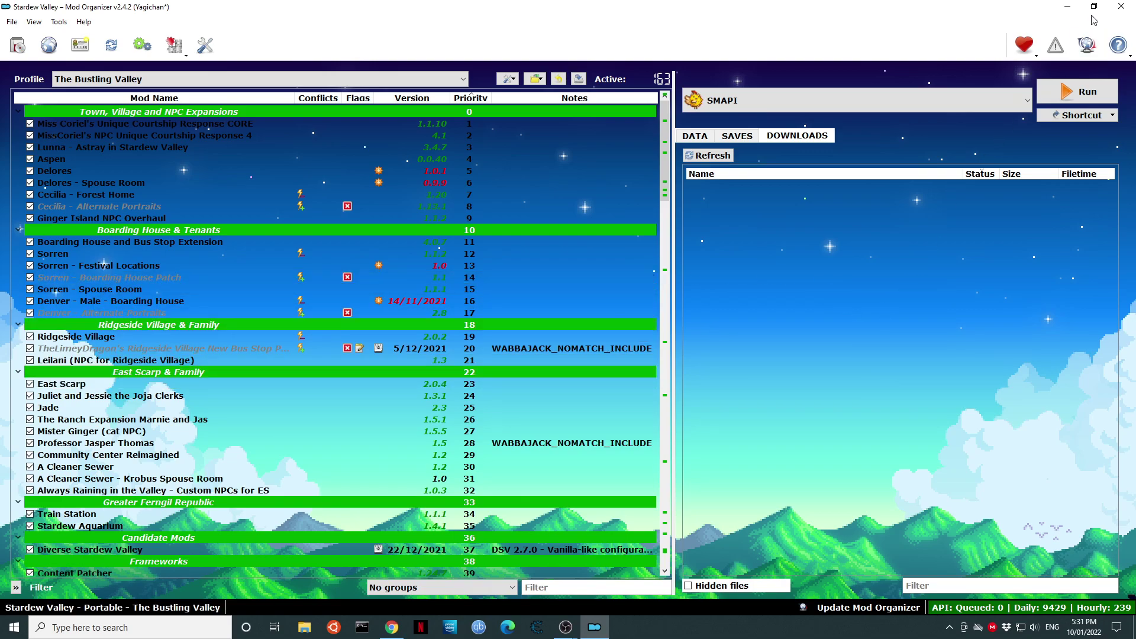
left_click(1121, 6)
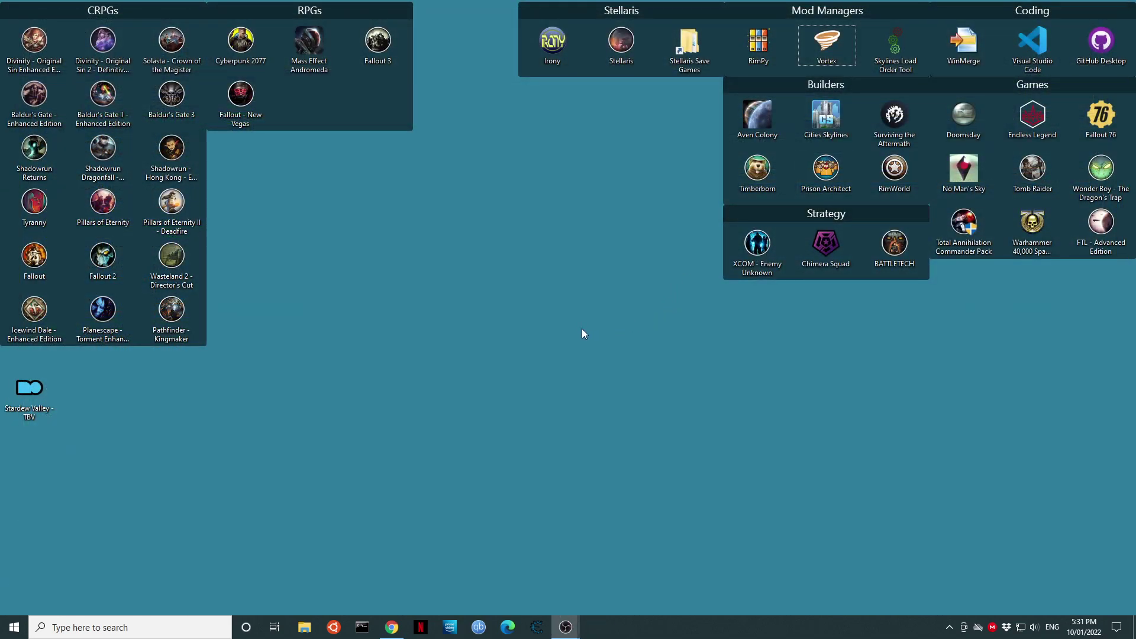